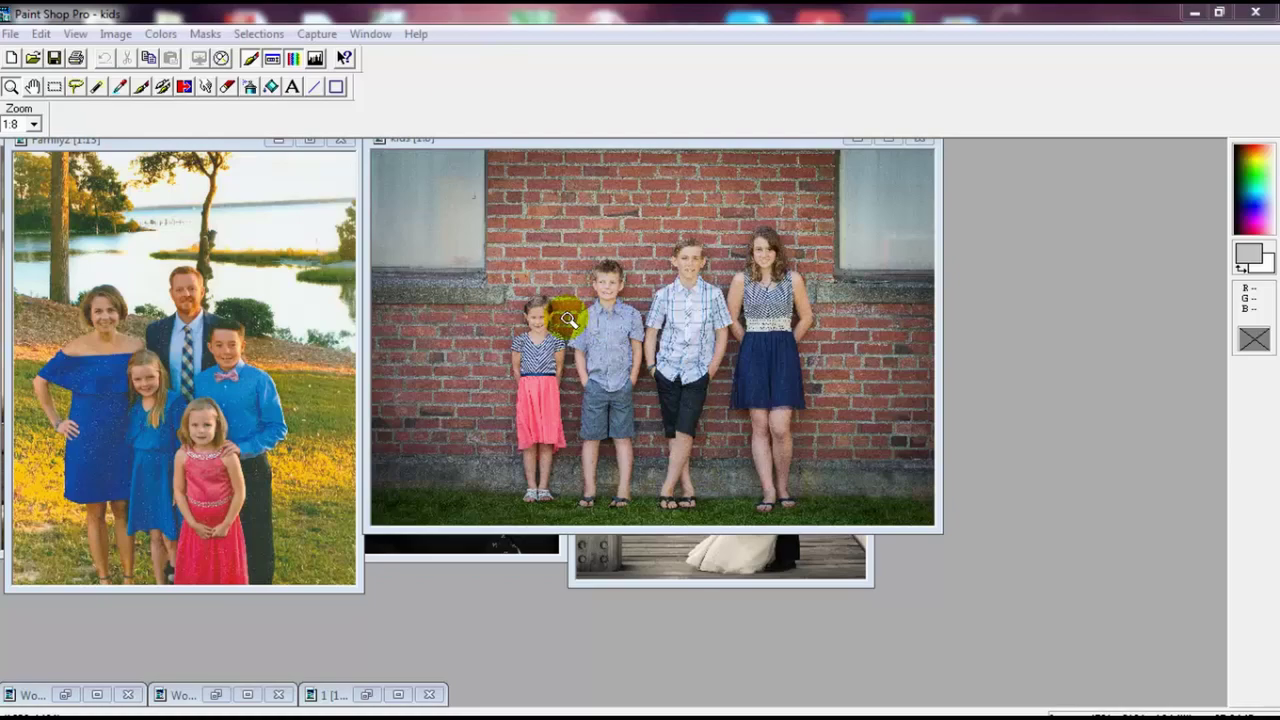
Examine the woman's face in the Family2 photo at 1:1 zoom
click(100, 337)
click(112, 342)
click(112, 342)
click(112, 342)
click(157, 393)
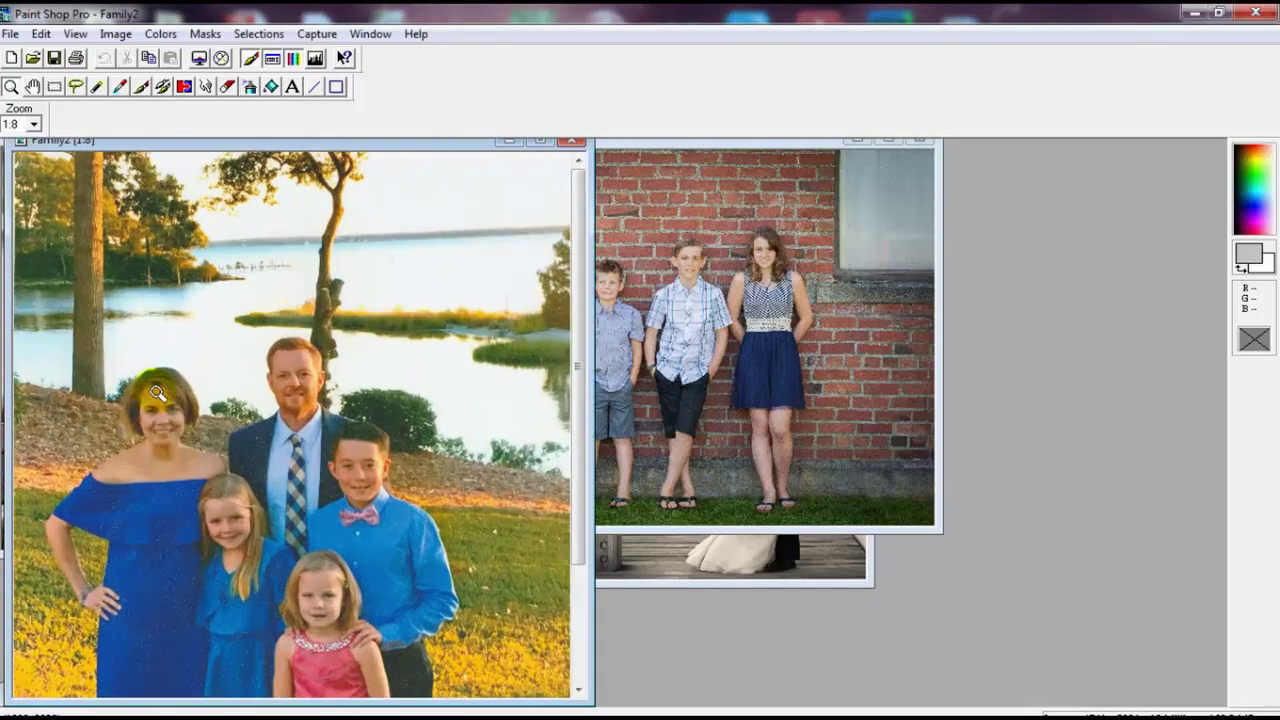
click(157, 393)
click(157, 393)
click(257, 451)
click(349, 443)
click(349, 443)
click(496, 400)
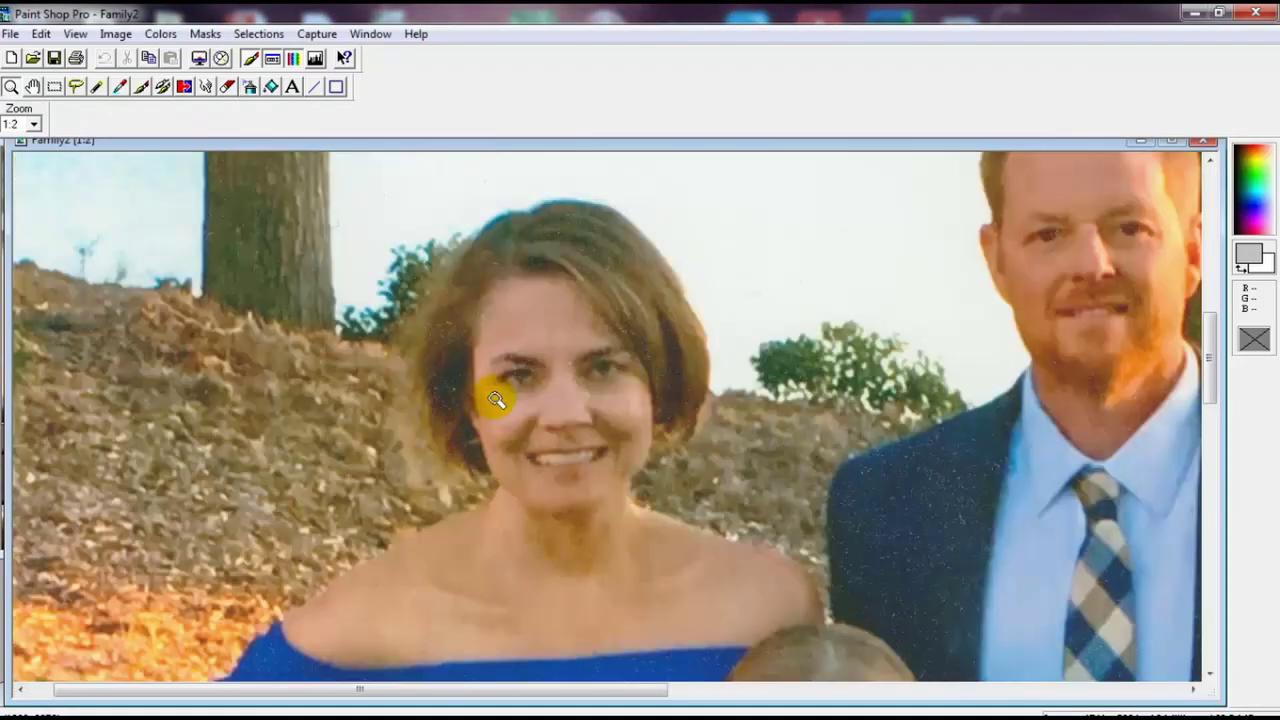
click(606, 373)
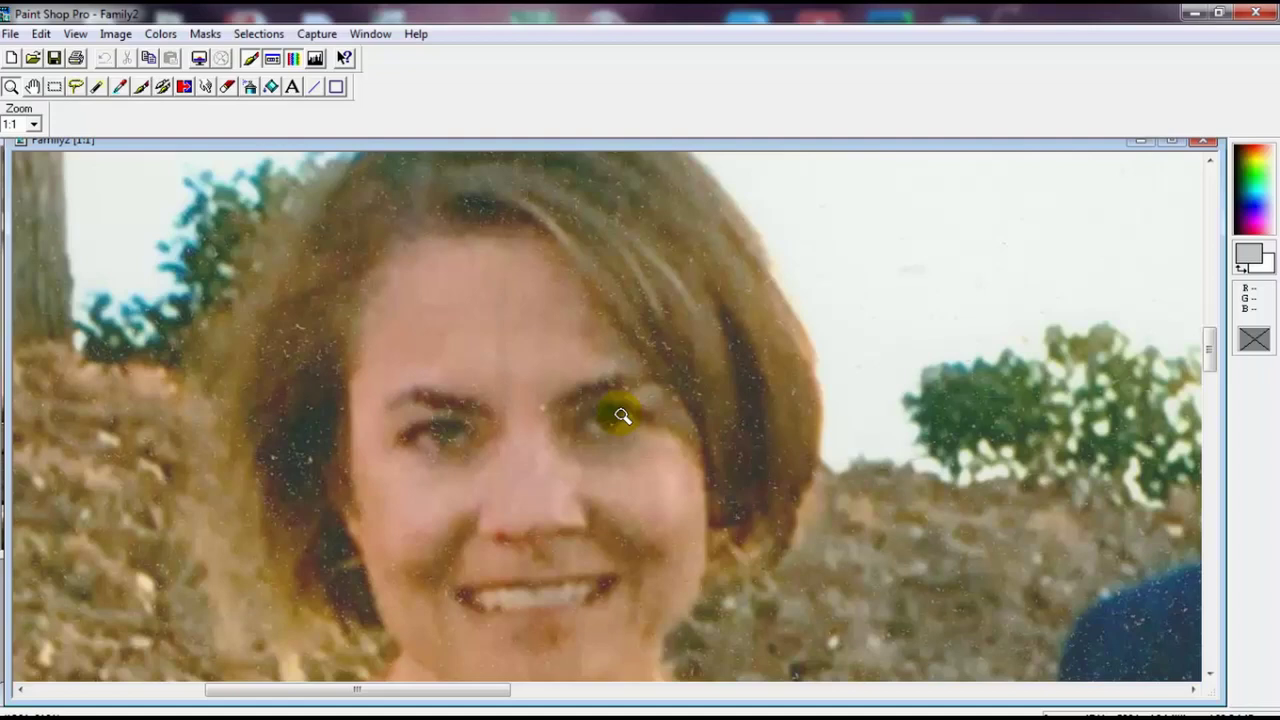
Review the entire Family2 photo zoomed out to 1:11
right_click(57, 187)
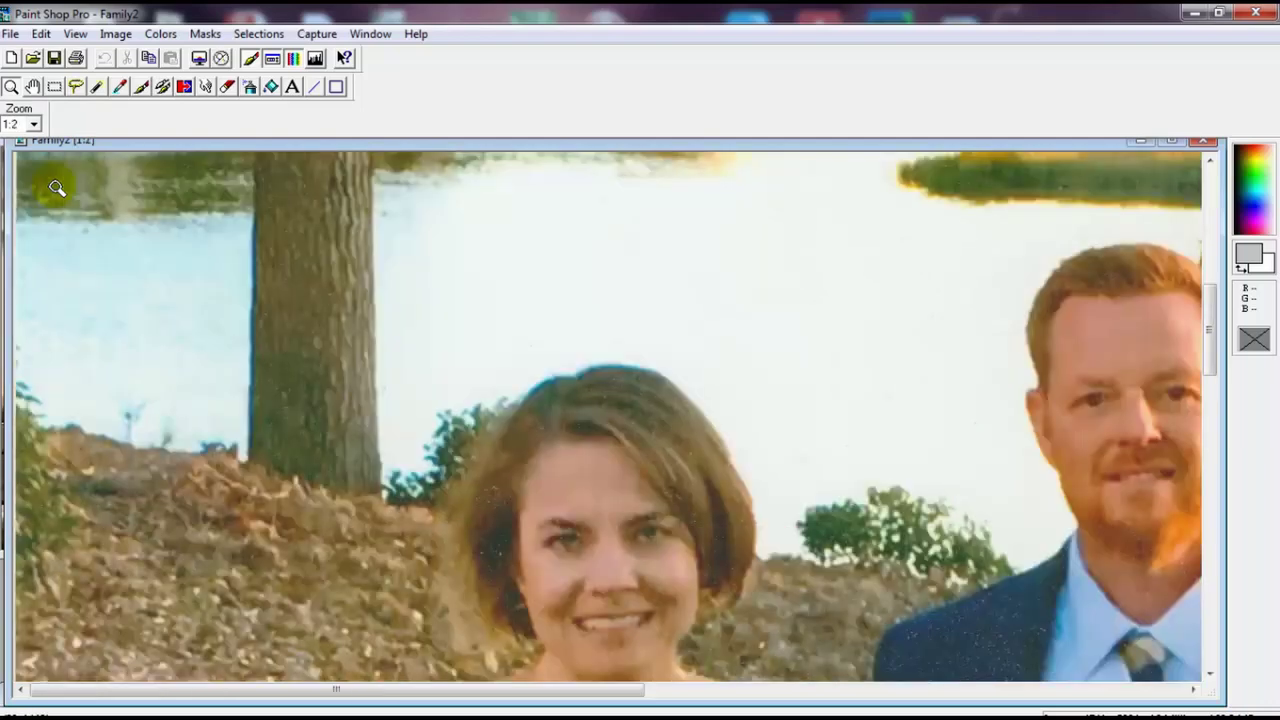
right_click(57, 187)
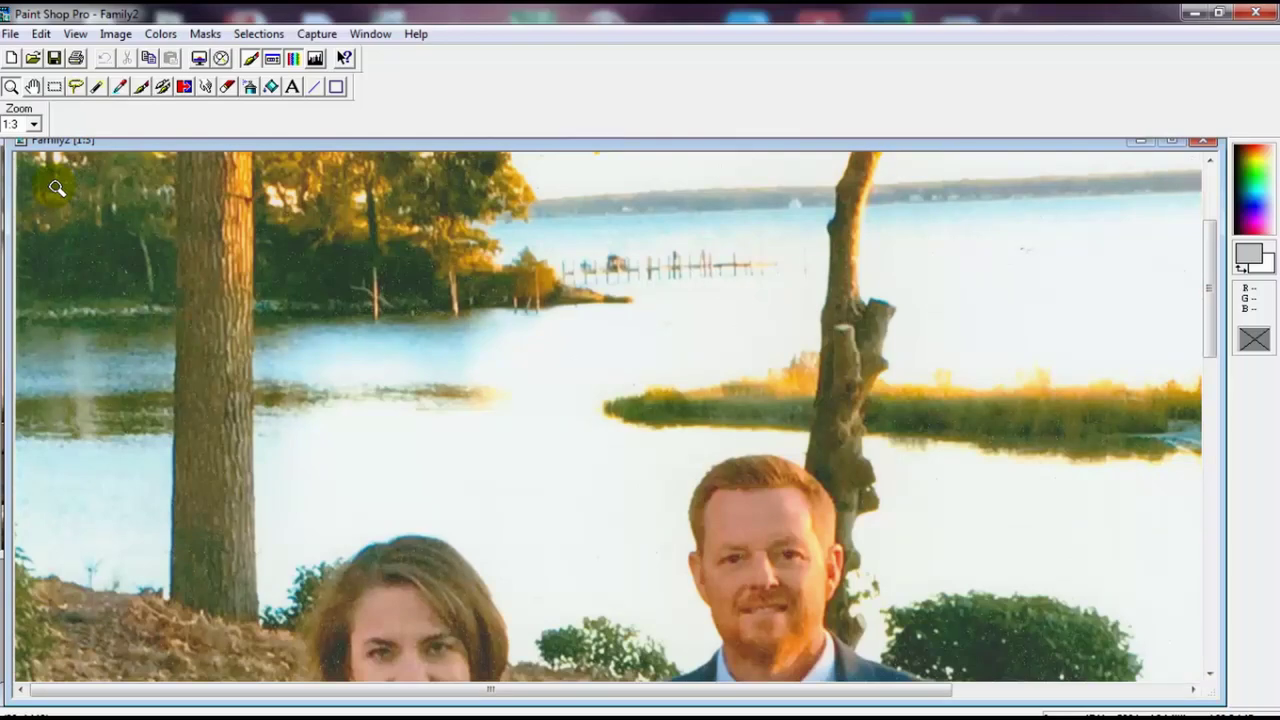
right_click(57, 187)
right_click(57, 187)
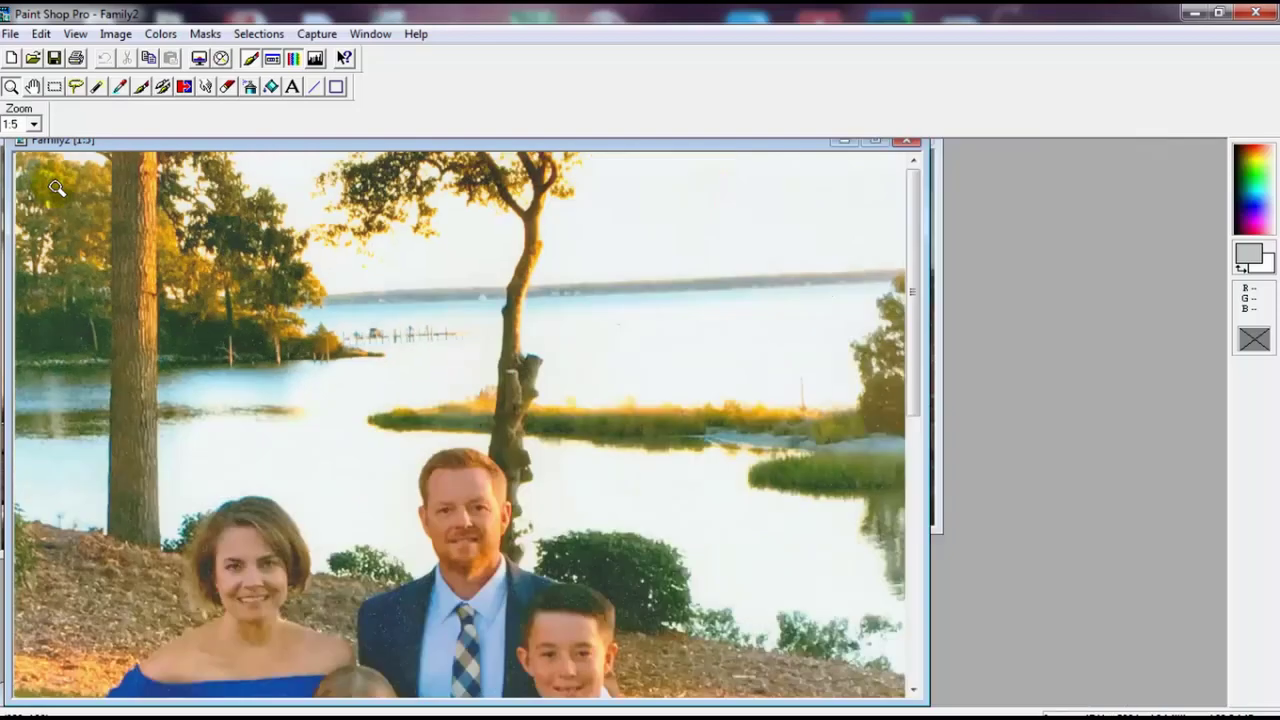
right_click(350, 505)
right_click(340, 514)
right_click(338, 514)
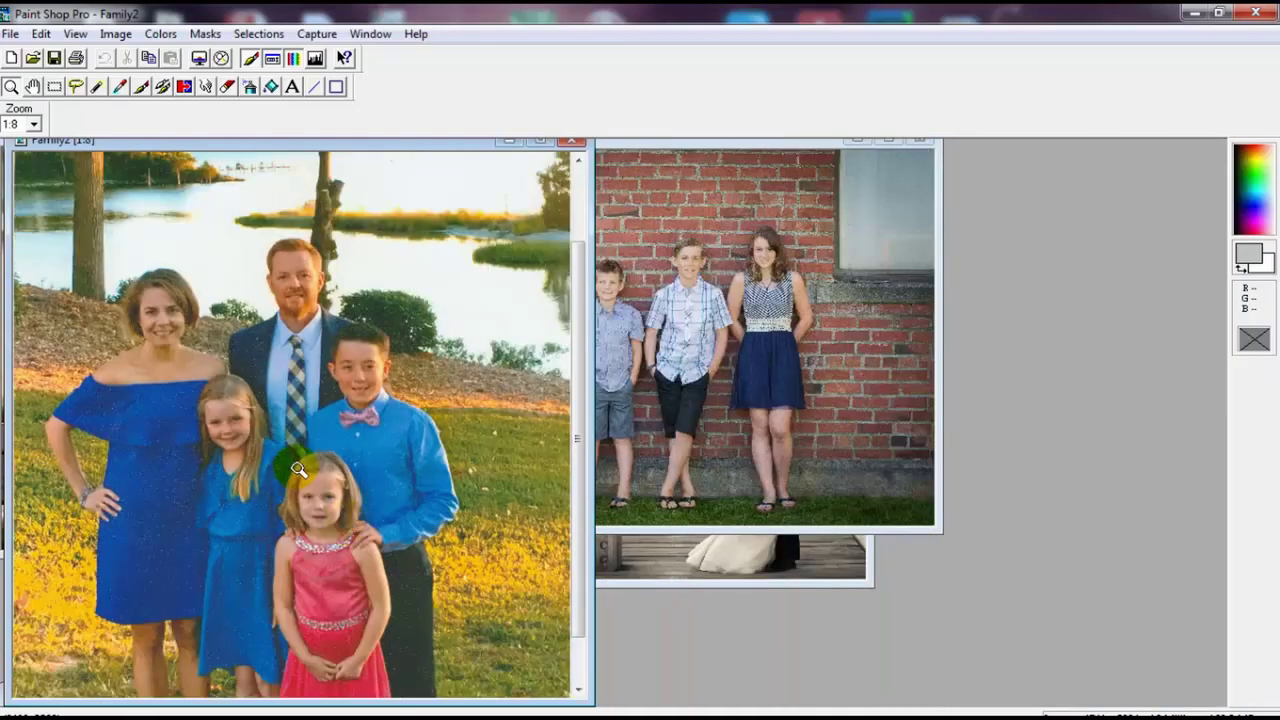
right_click(298, 468)
right_click(257, 420)
right_click(258, 427)
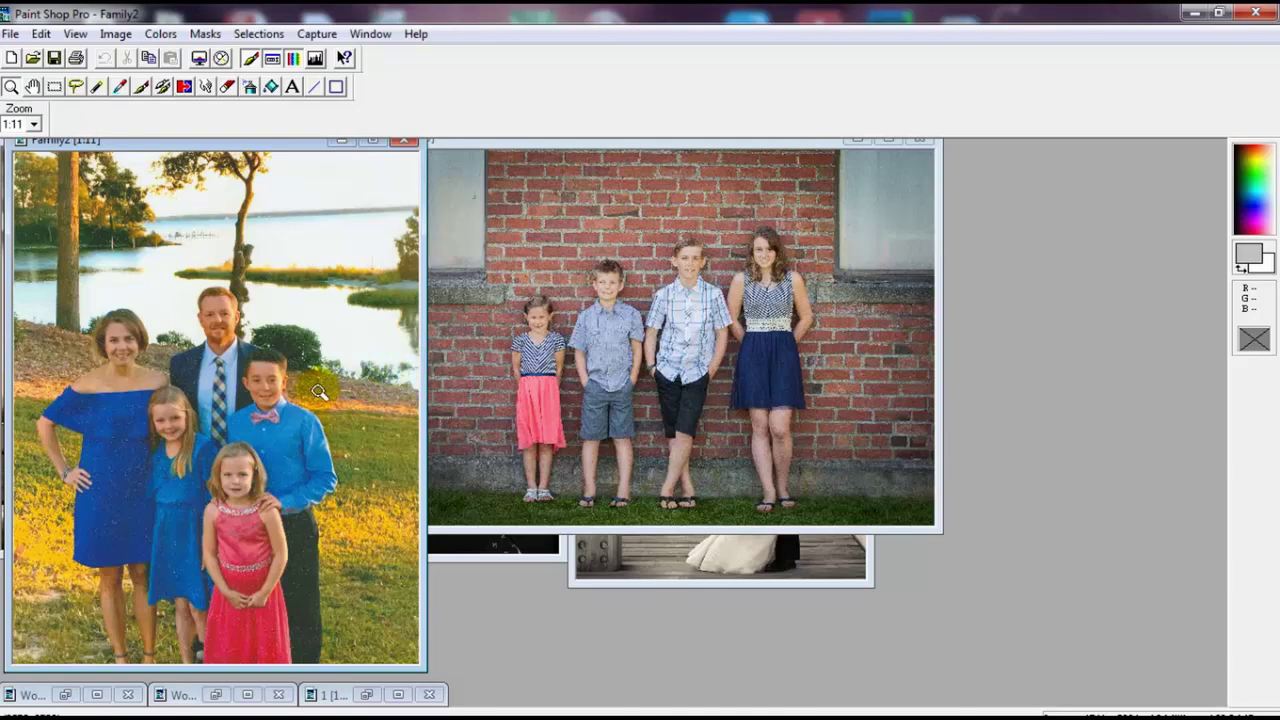
Preview a tighter crop of Family2 by viewing it at 1:6 and narrowing its window around the five people
click(257, 431)
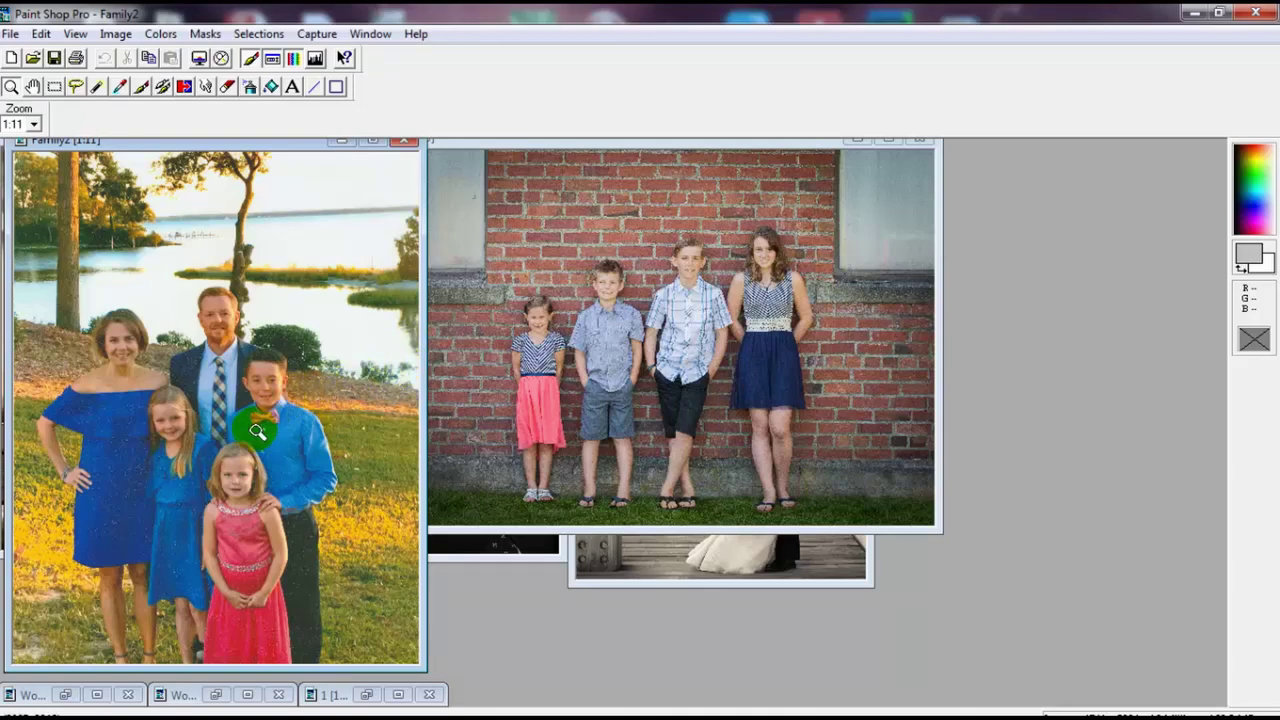
click(257, 431)
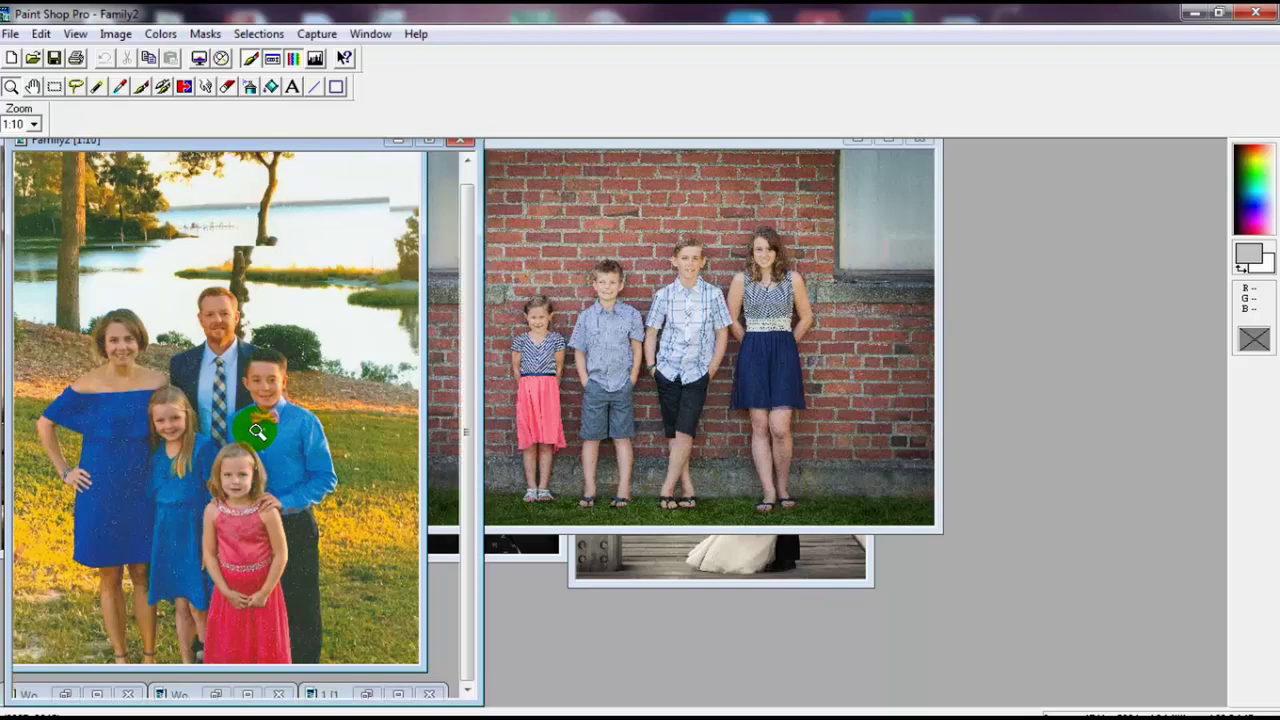
click(257, 431)
click(257, 431)
click(257, 431)
click(257, 431)
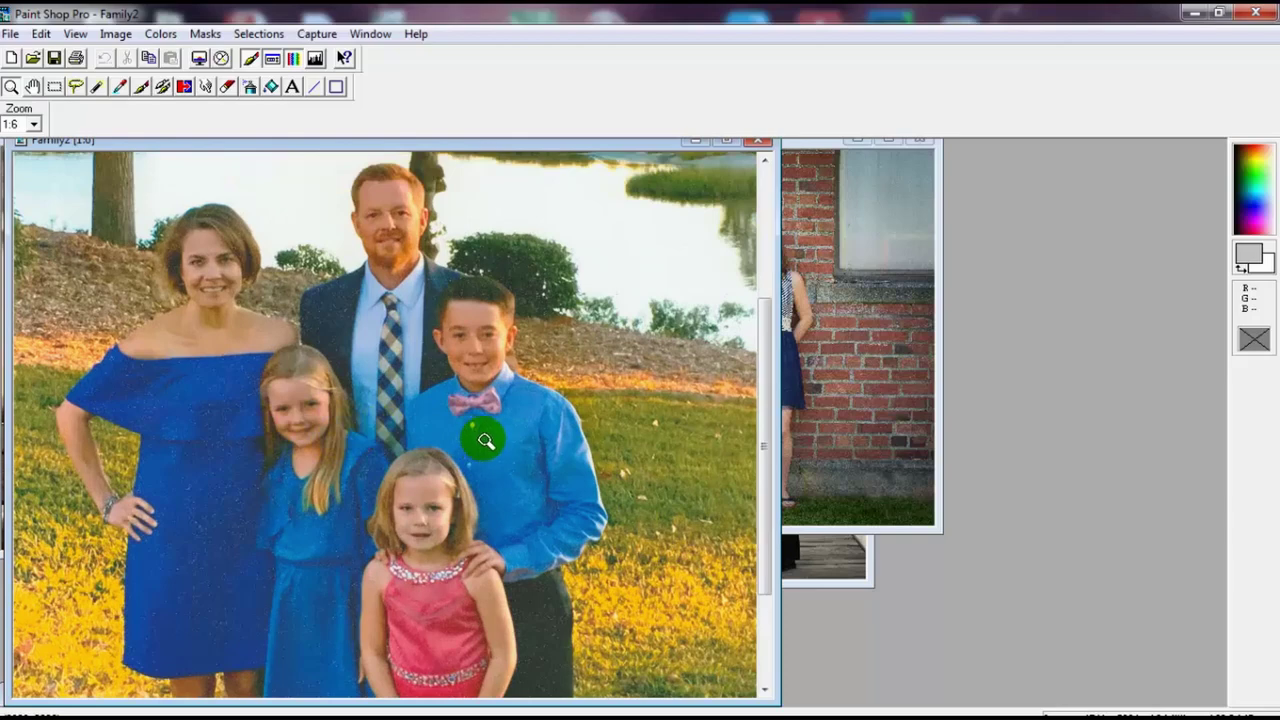
drag(774, 466, 638, 512)
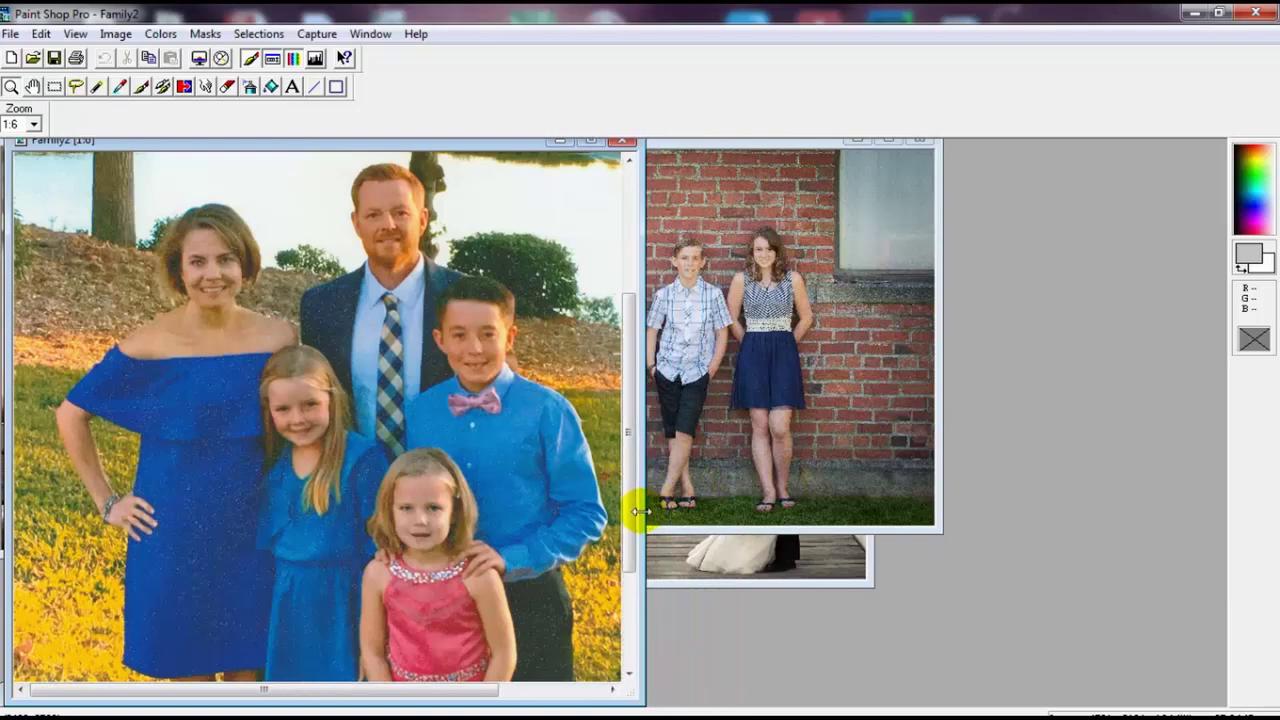
drag(10, 516, 45, 535)
mouse_move(196, 692)
mouse_down()
mouse_move(229, 694)
mouse_move(212, 703)
mouse_up()
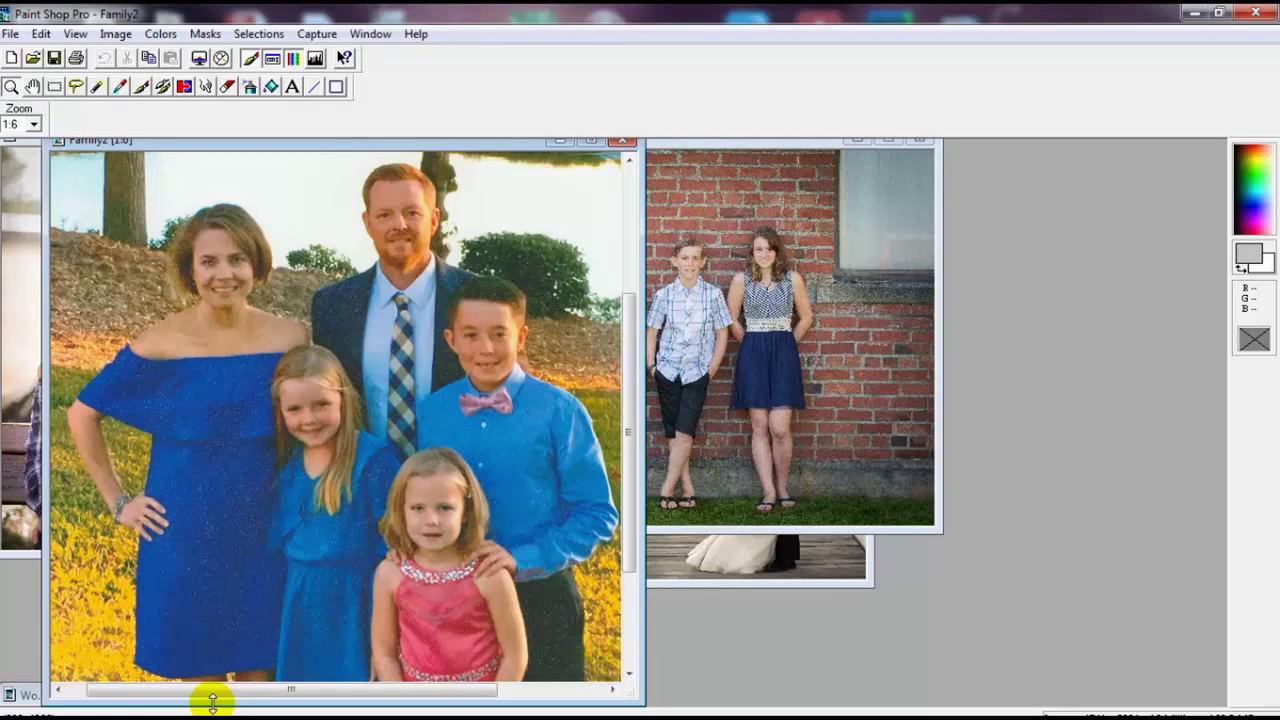
click(334, 571)
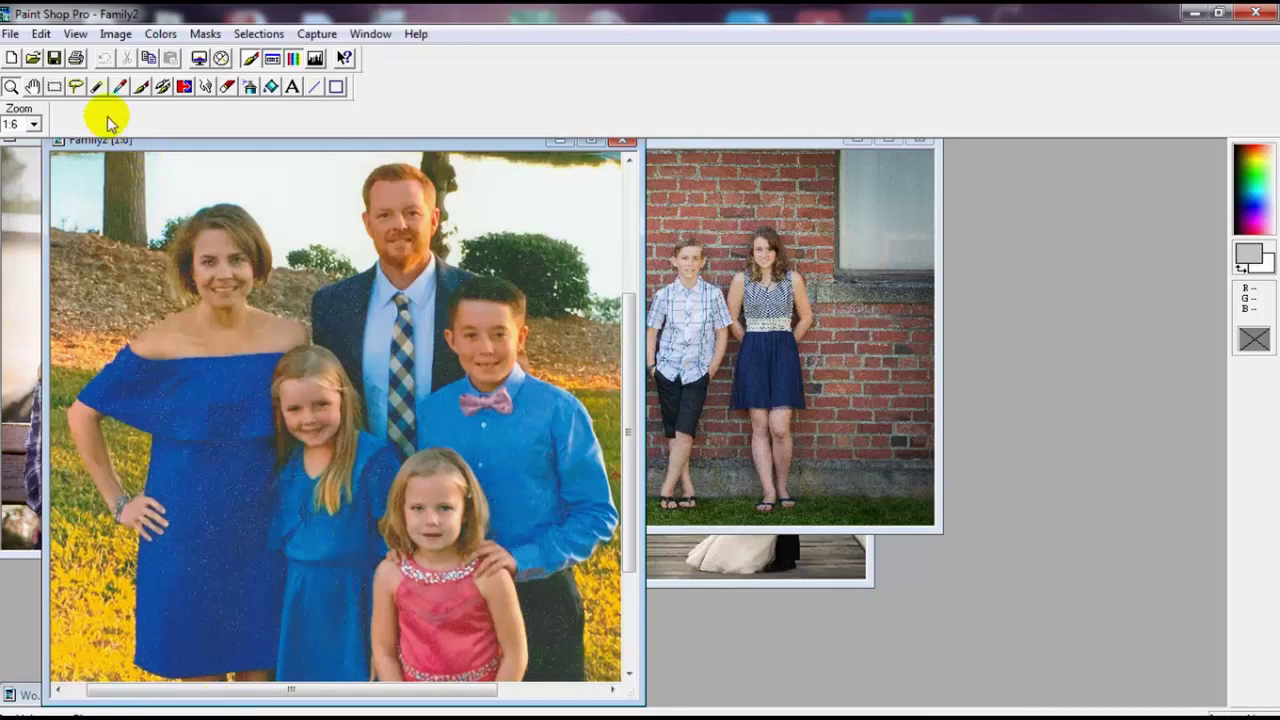
Return Family2 to 1:13, minimize it, and move the kids photo window over the seated couple's photo
right_click(104, 188)
right_click(106, 188)
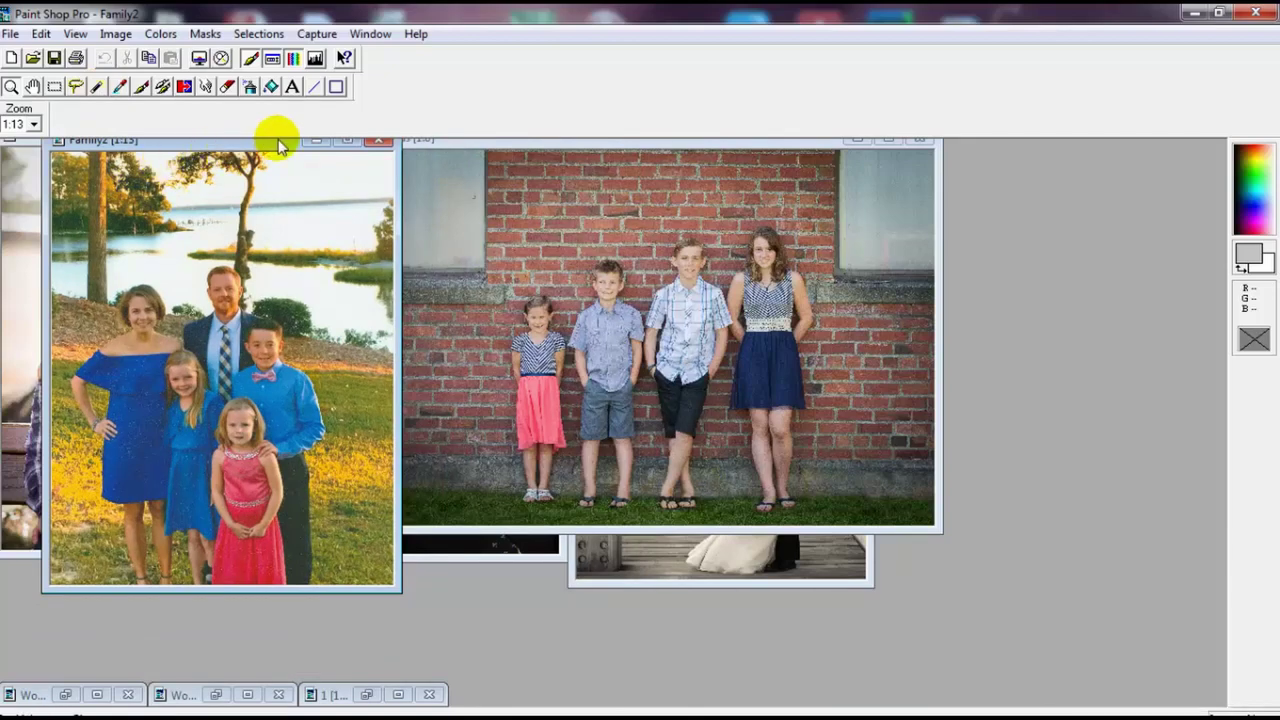
click(308, 140)
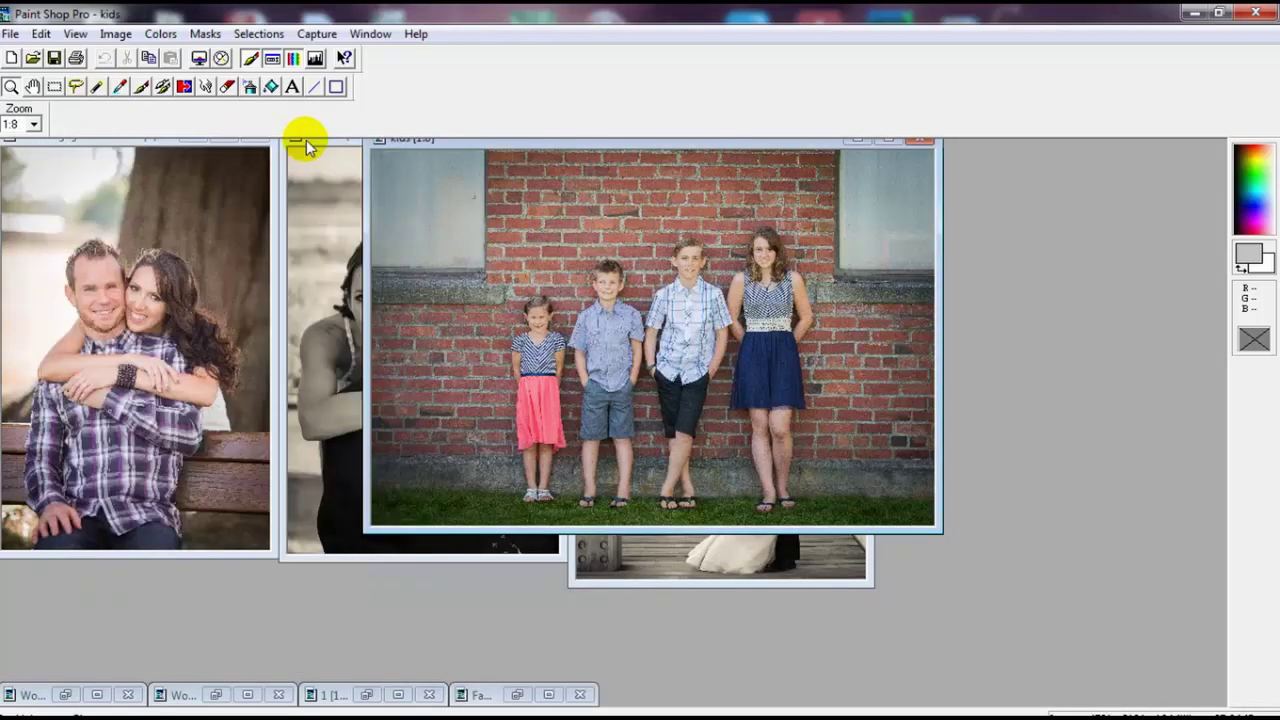
drag(435, 140, 68, 156)
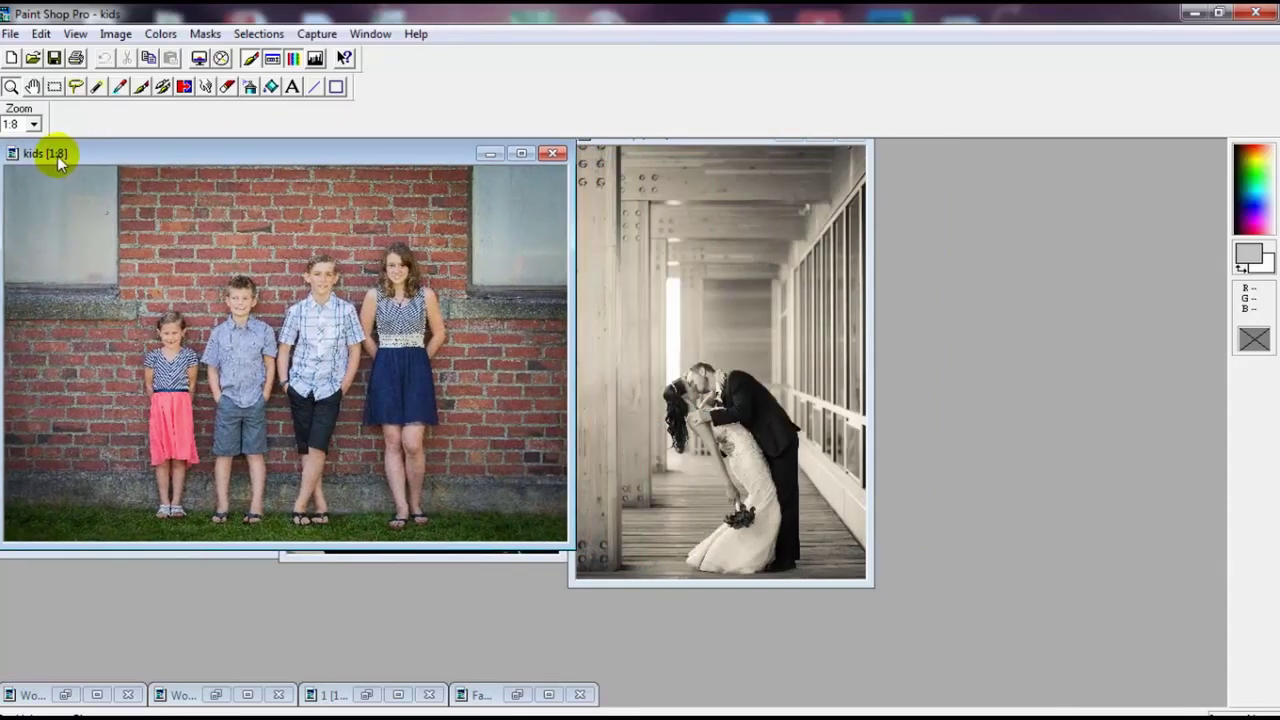
Examine the sharpness of the tallest girl's face in the kids photo at 3:1 zoom
click(456, 347)
click(607, 348)
click(603, 343)
click(647, 366)
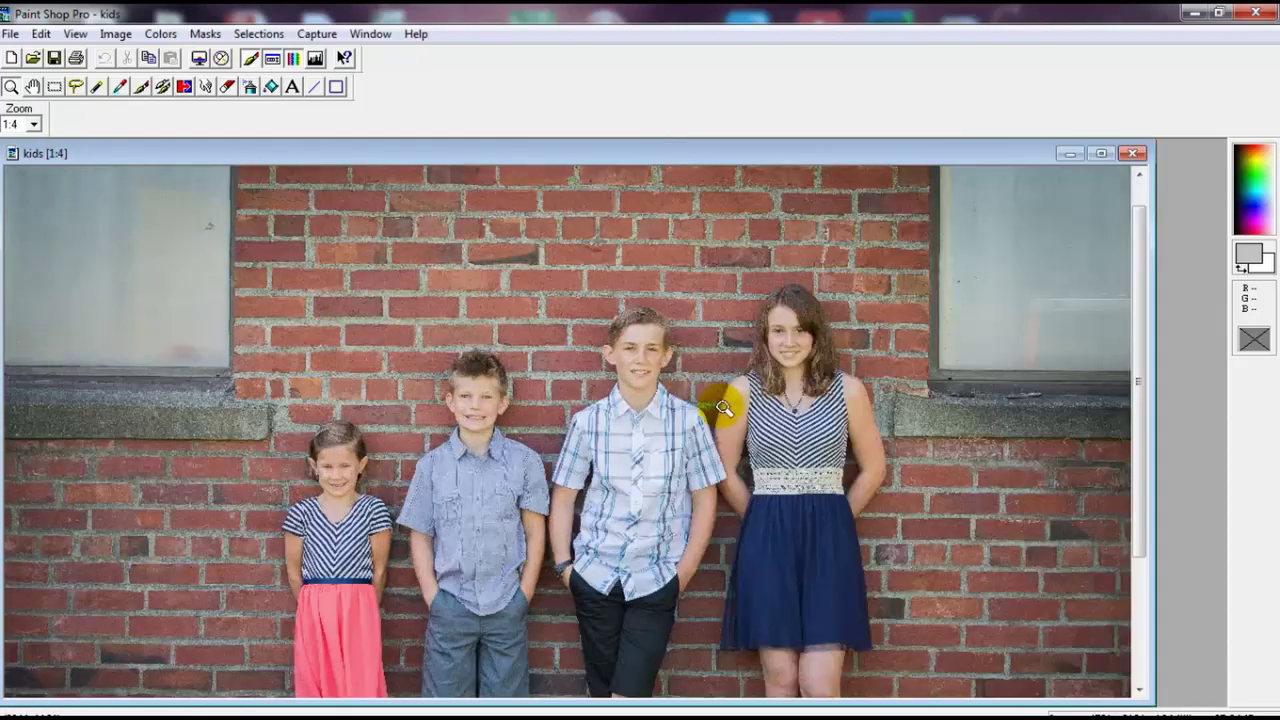
click(823, 400)
click(751, 371)
click(578, 345)
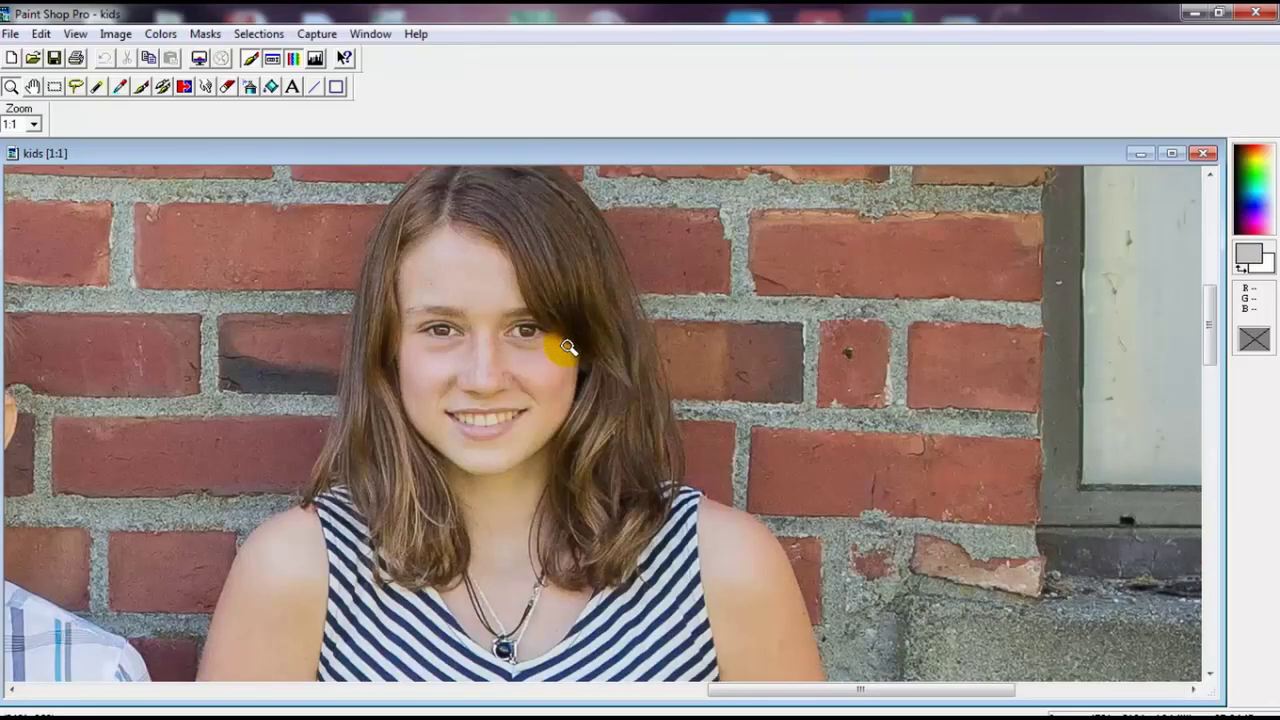
click(557, 346)
click(550, 392)
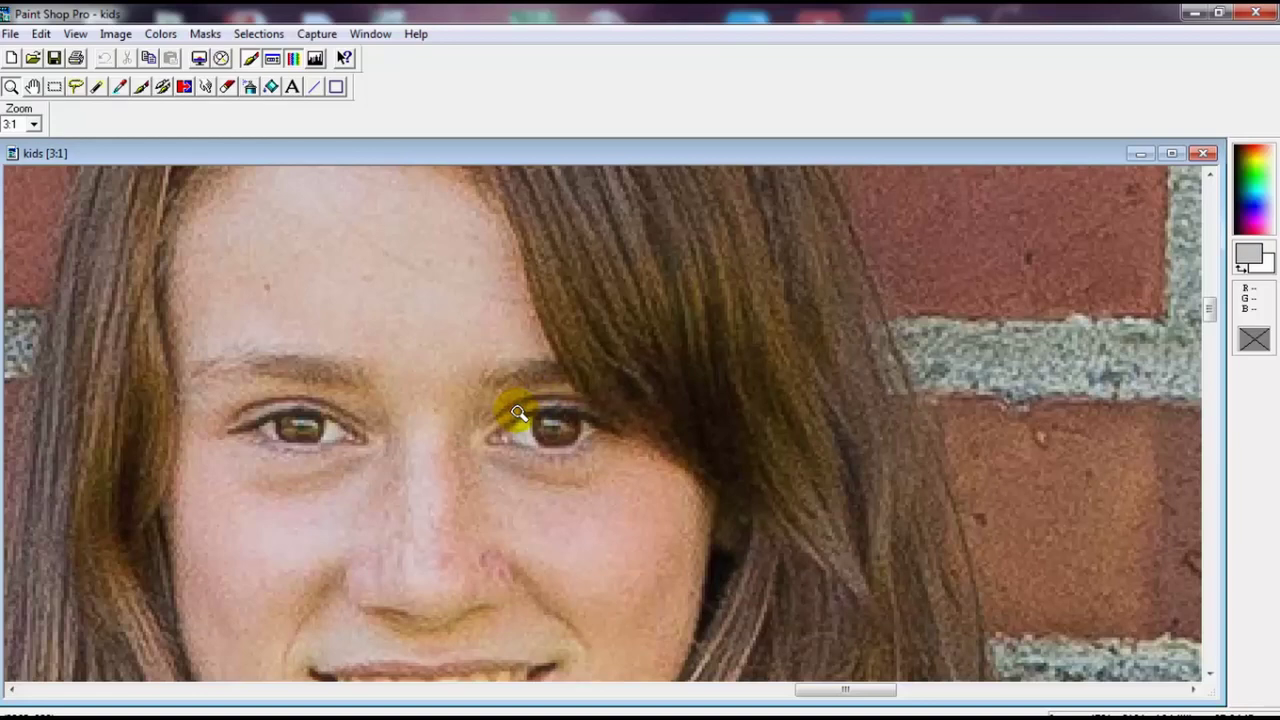
Review the entire kids photo zoomed out to 1:6
right_click(518, 412)
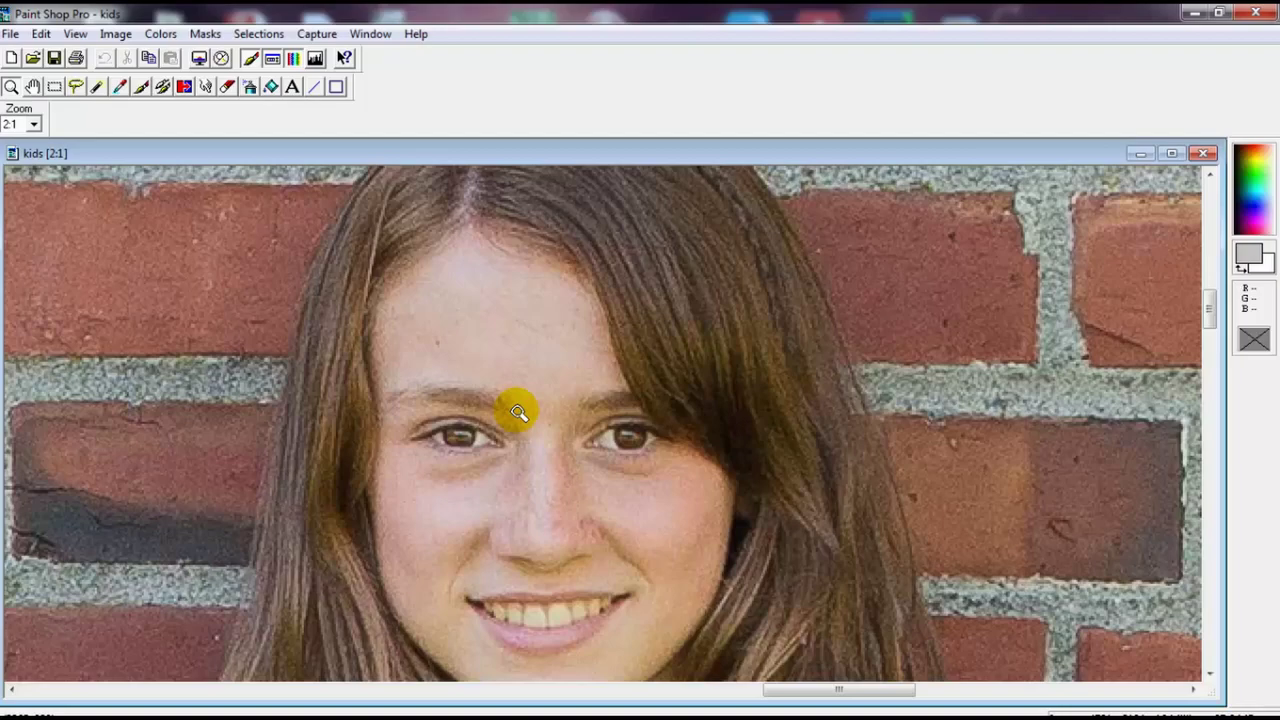
right_click(517, 412)
right_click(515, 410)
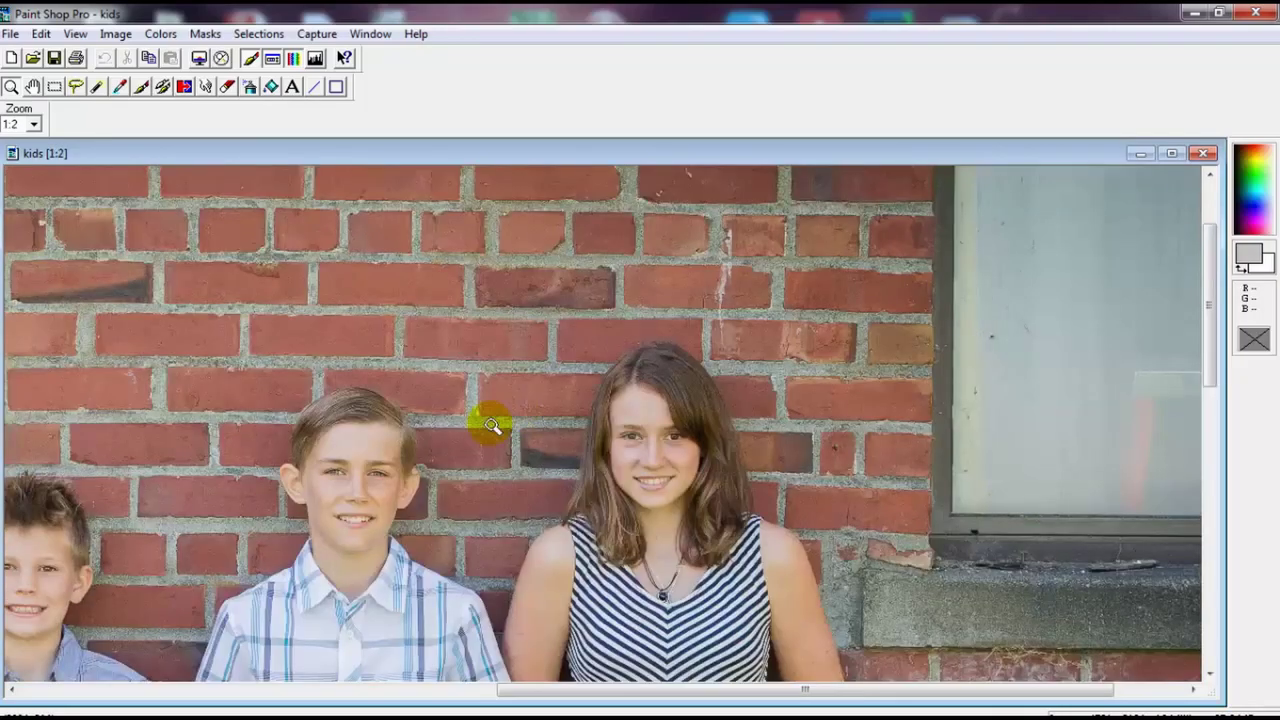
right_click(472, 486)
right_click(476, 488)
right_click(476, 488)
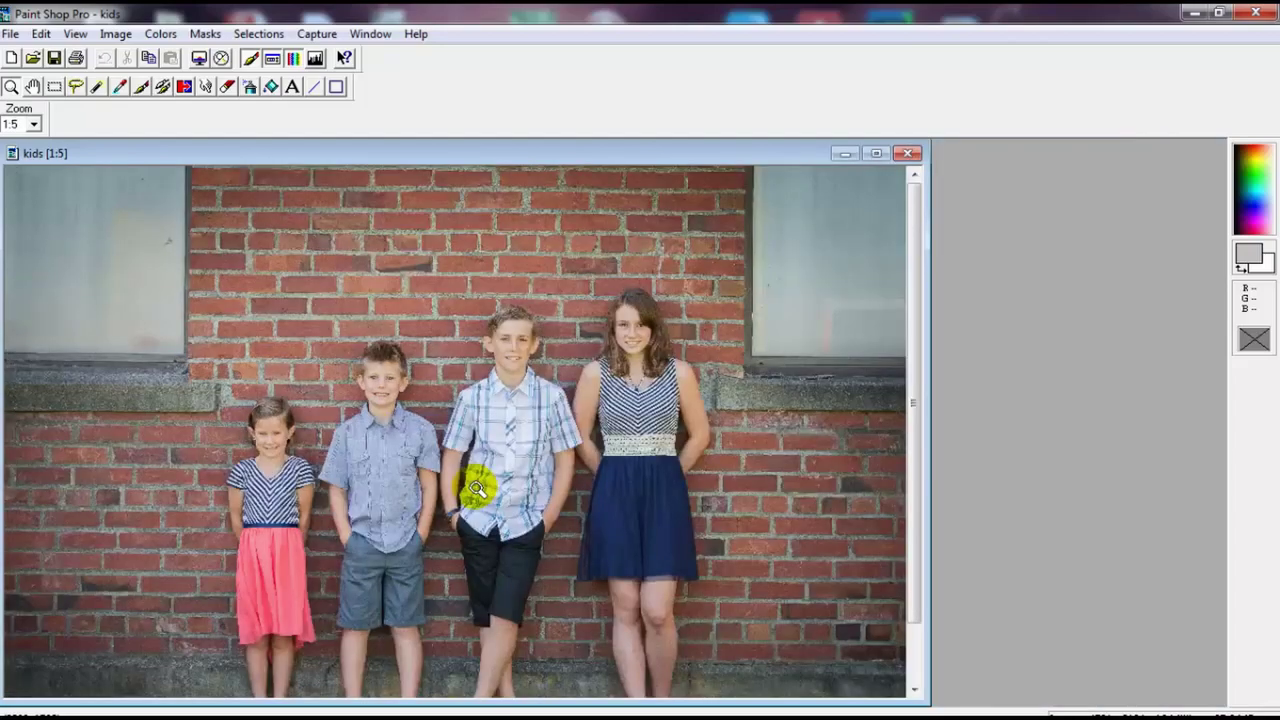
right_click(421, 503)
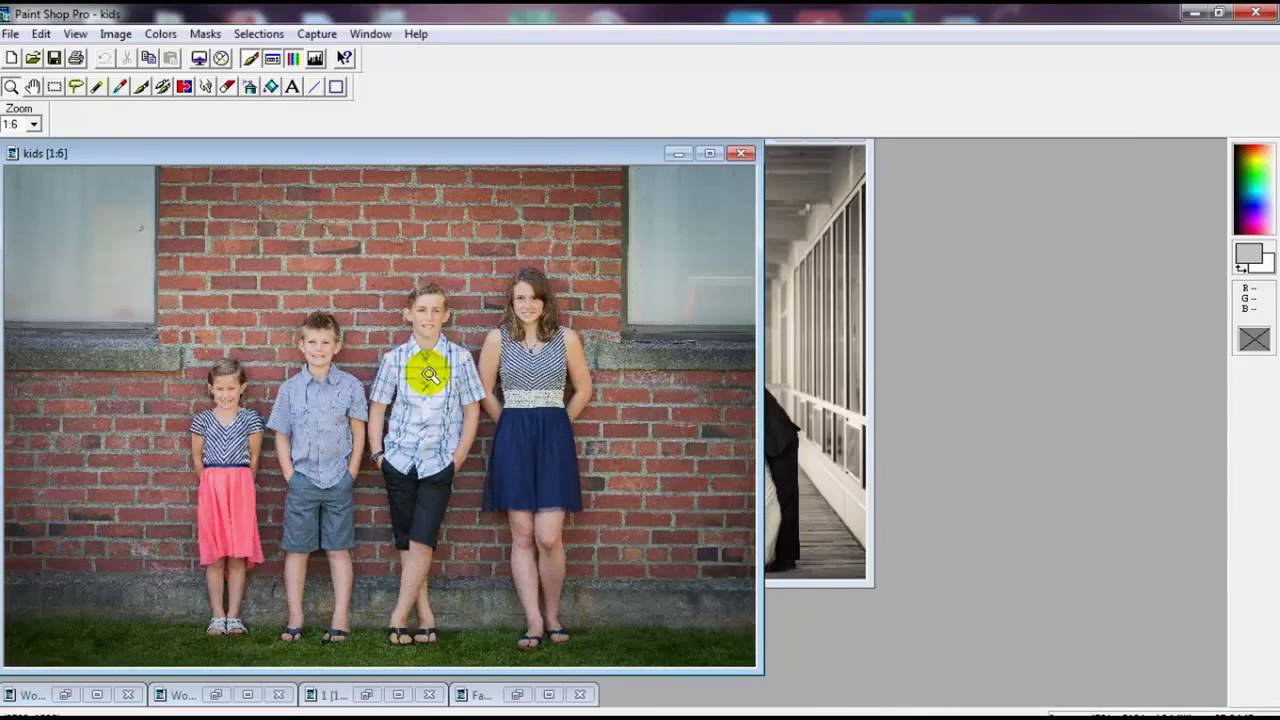
Examine the smallest girl's face in the kids photo at 2:1 zoom
click(326, 402)
click(325, 396)
click(408, 434)
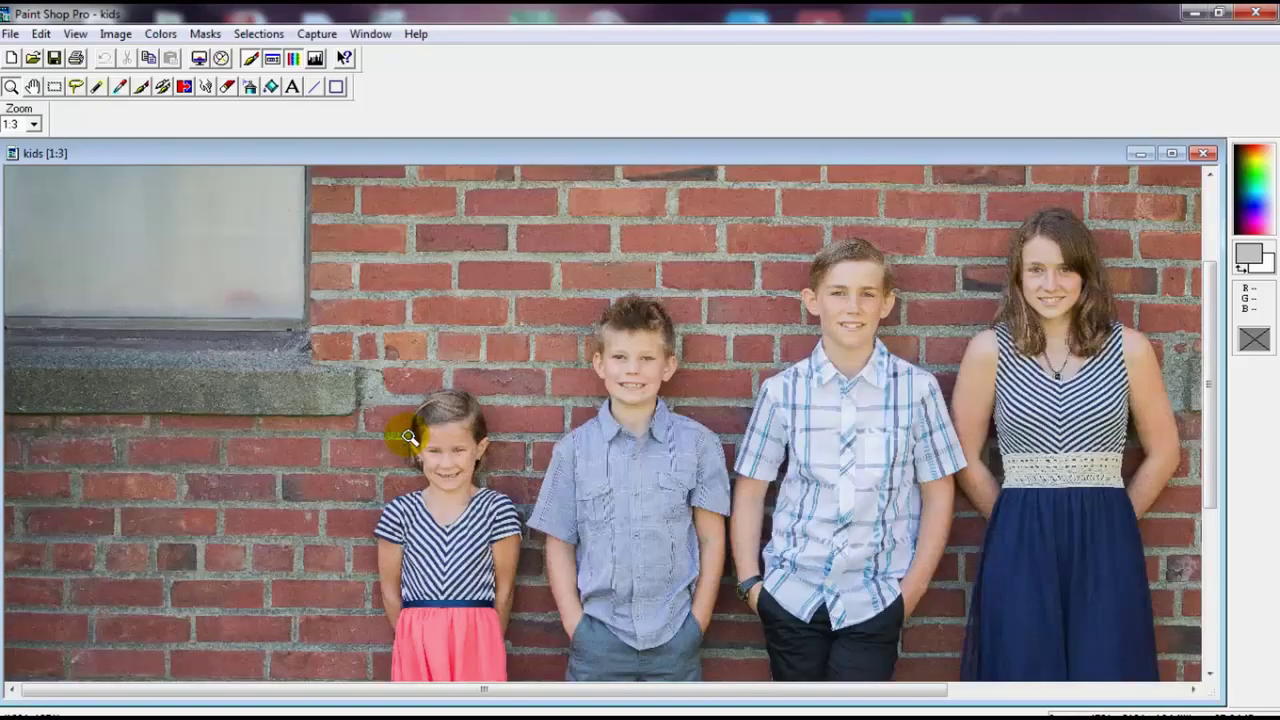
click(468, 448)
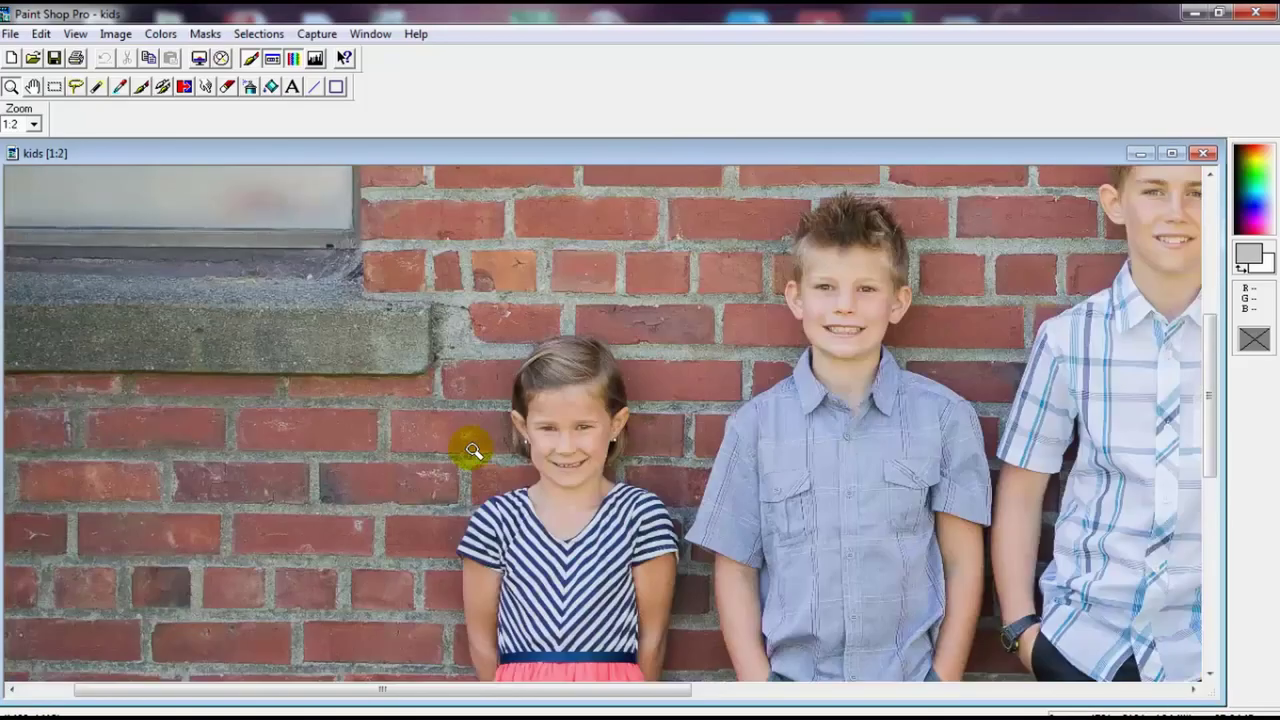
click(598, 432)
click(598, 432)
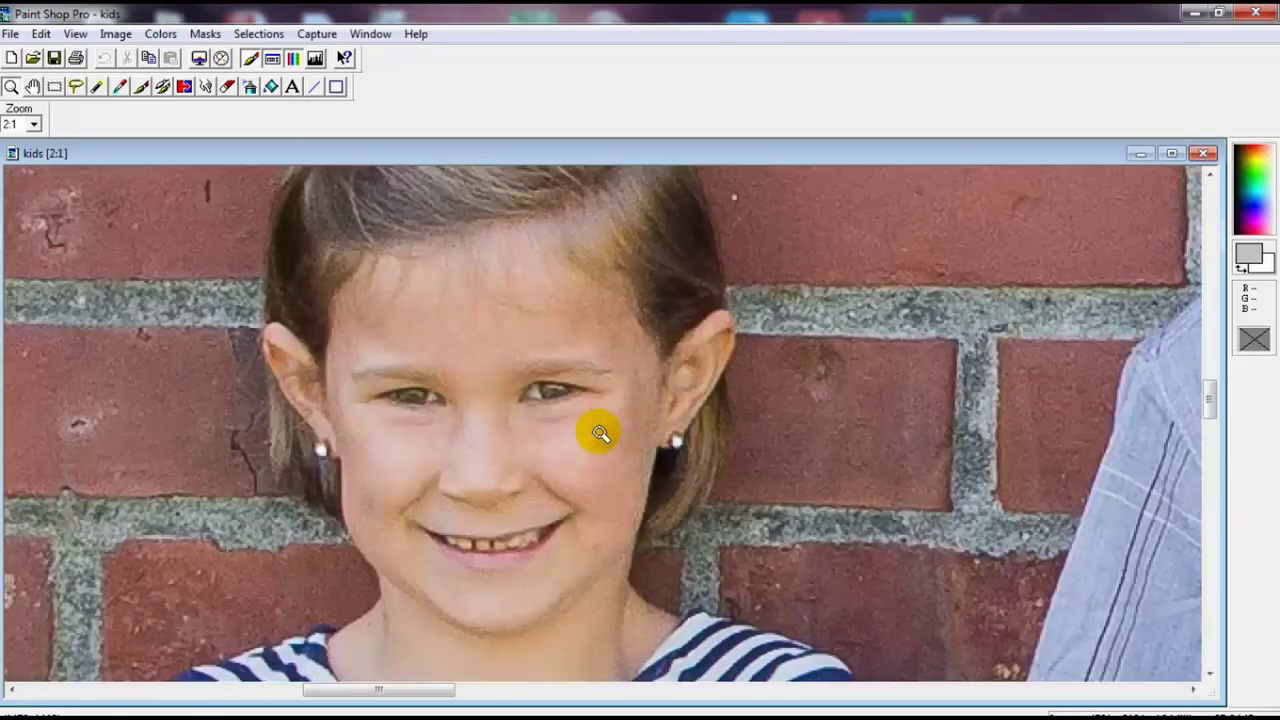
Compare the two boys' faces at 1:1 zoom and return to the group view at 1:5
right_click(598, 432)
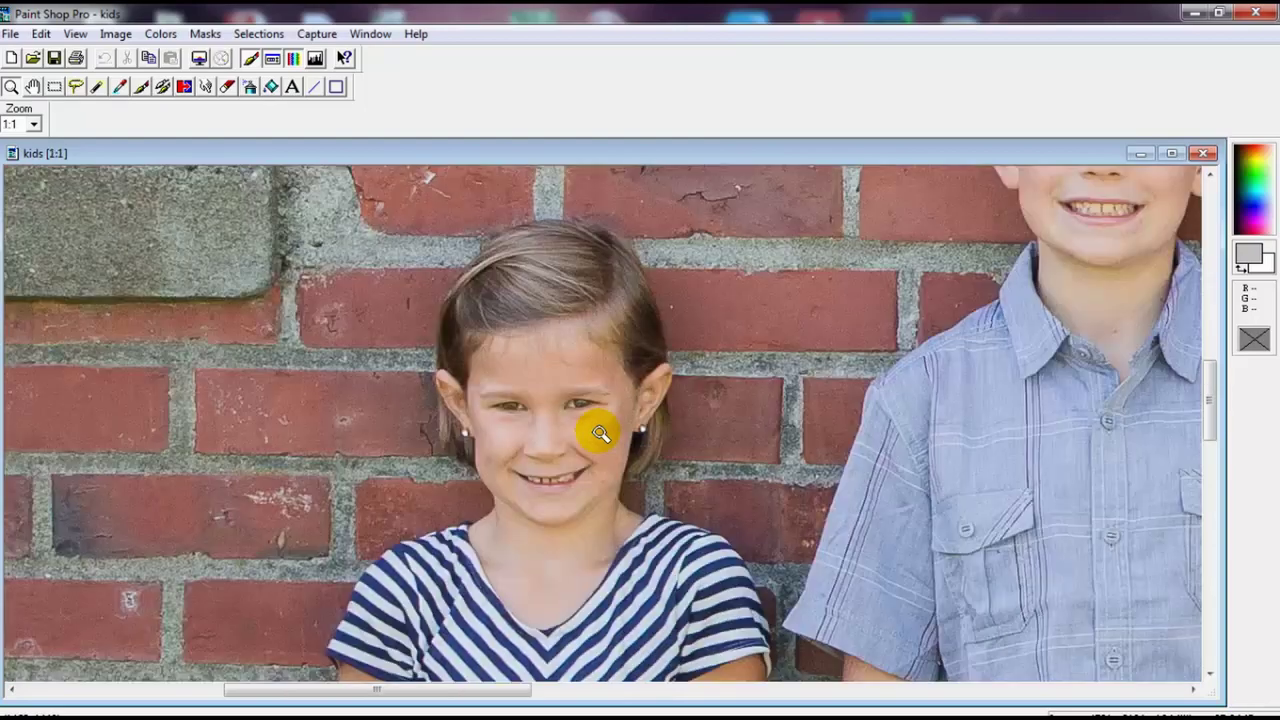
right_click(597, 431)
click(636, 350)
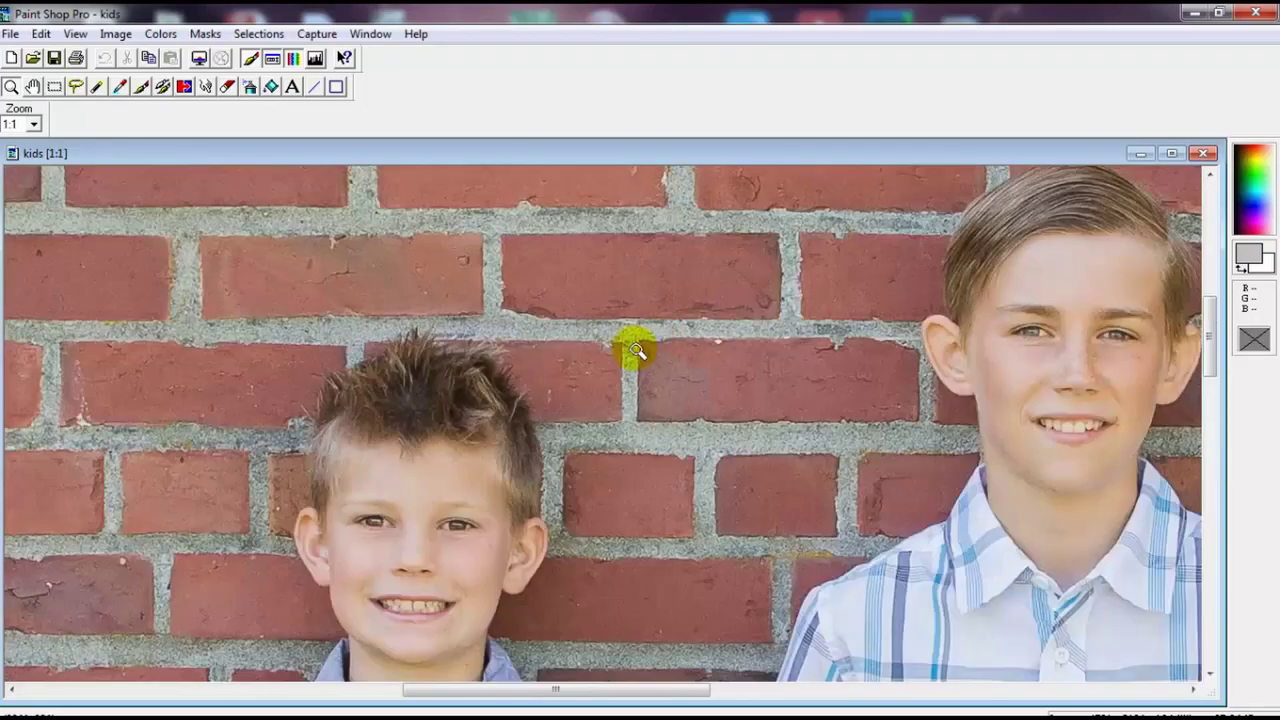
click(479, 506)
right_click(481, 507)
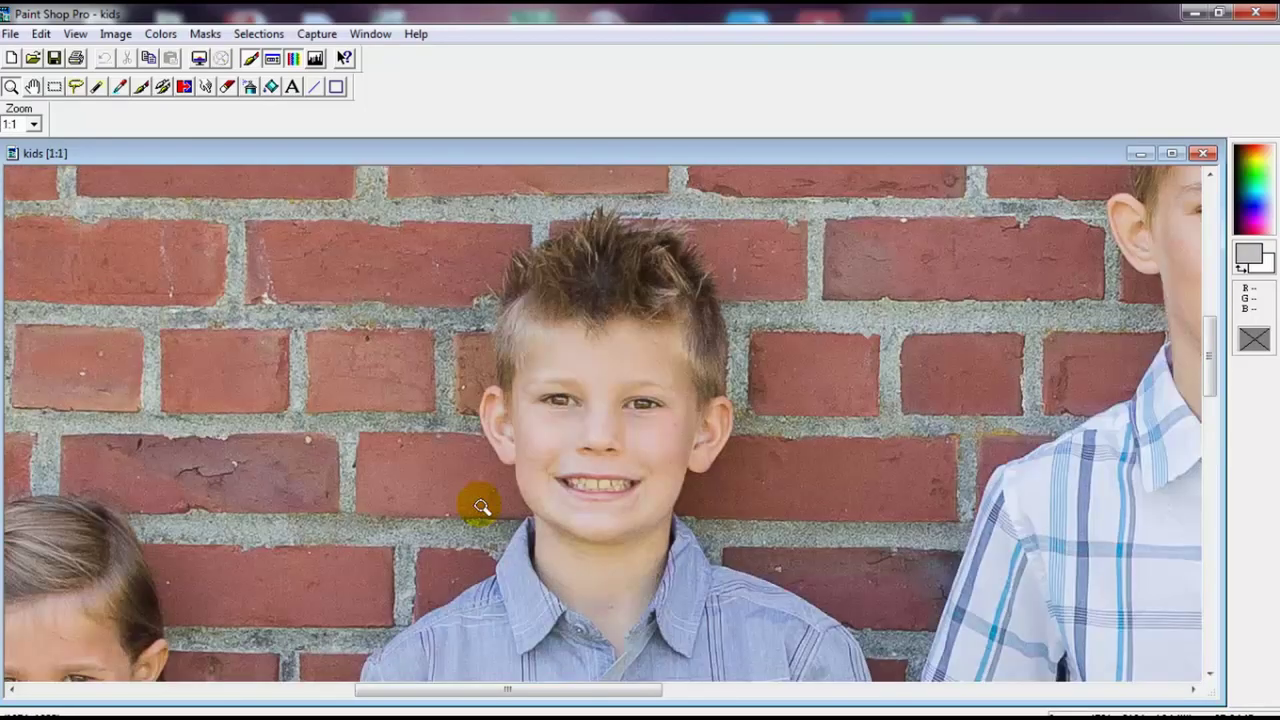
right_click(481, 507)
right_click(481, 505)
right_click(481, 505)
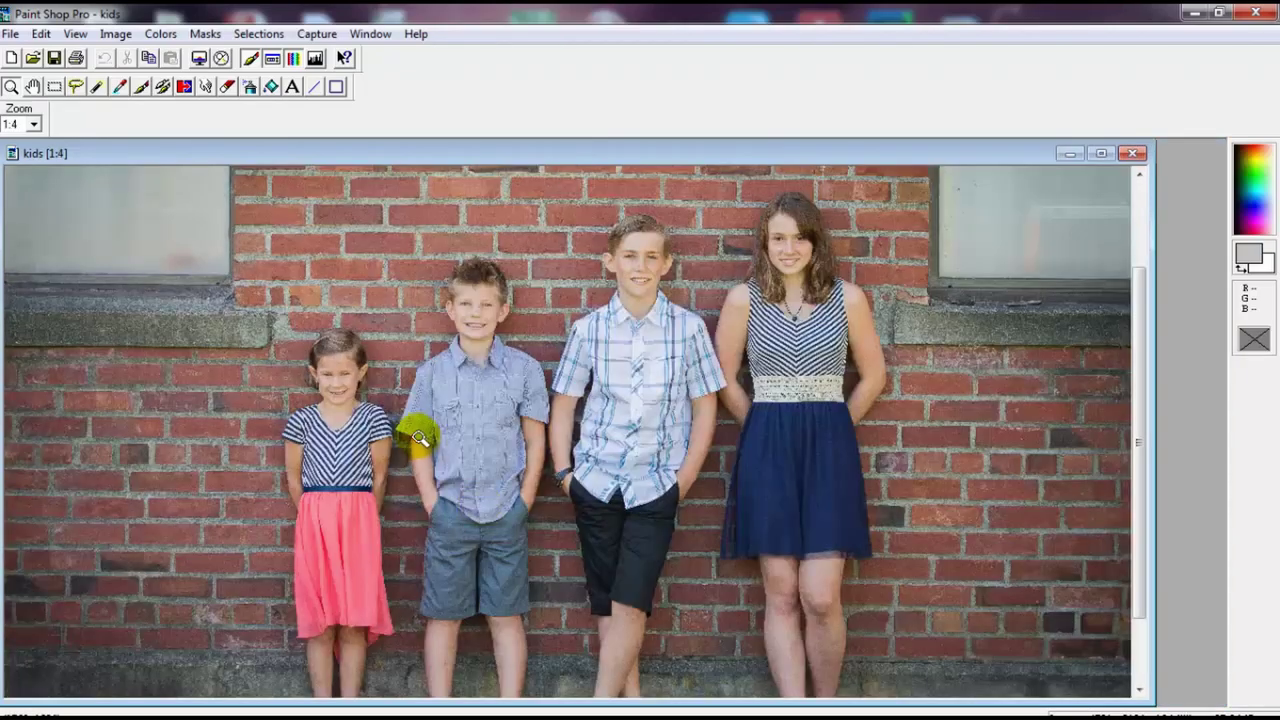
right_click(386, 398)
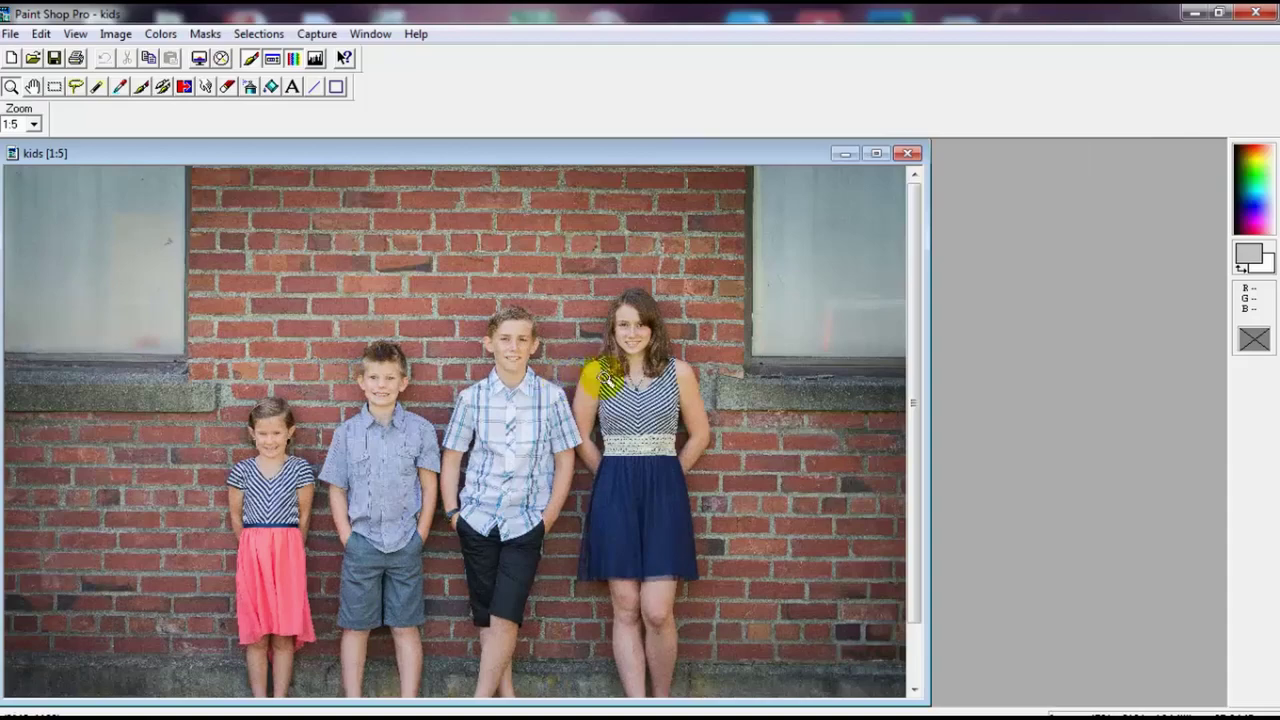
Copy a rectangular area around the tallest girl's head in the kids photo at 1:2 zoom and paste it as a new image
click(677, 372)
click(810, 418)
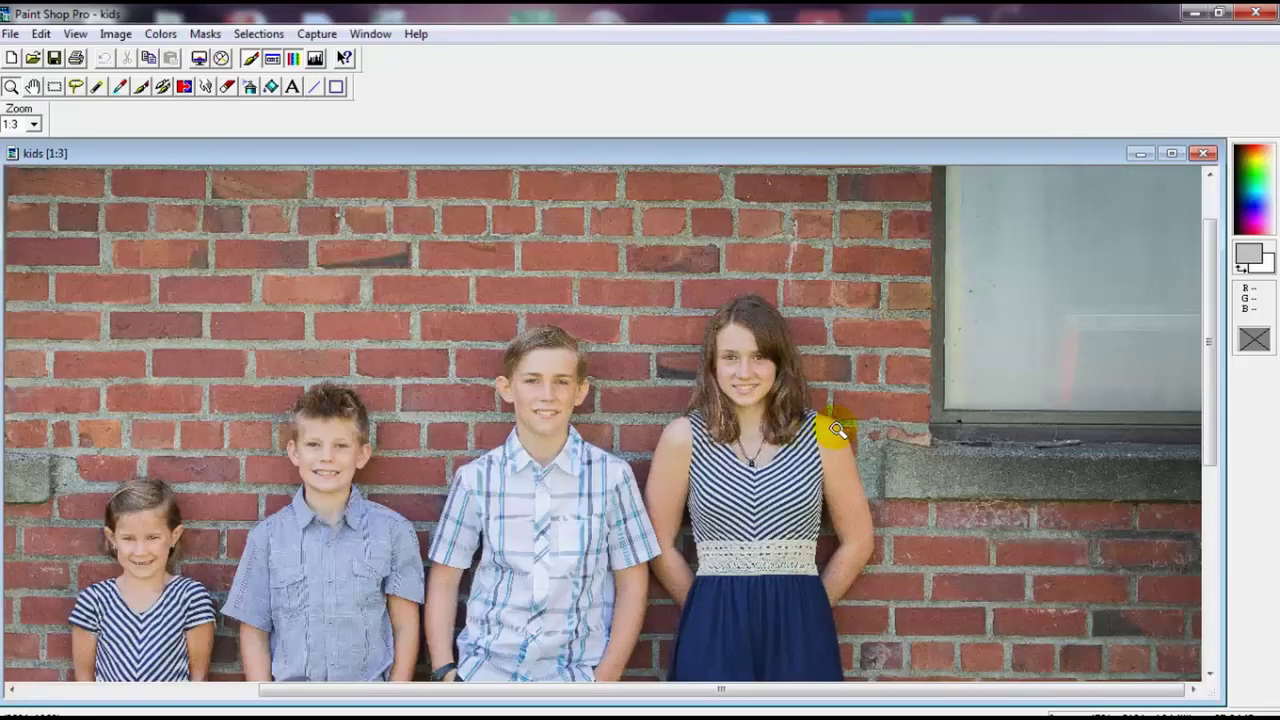
click(791, 434)
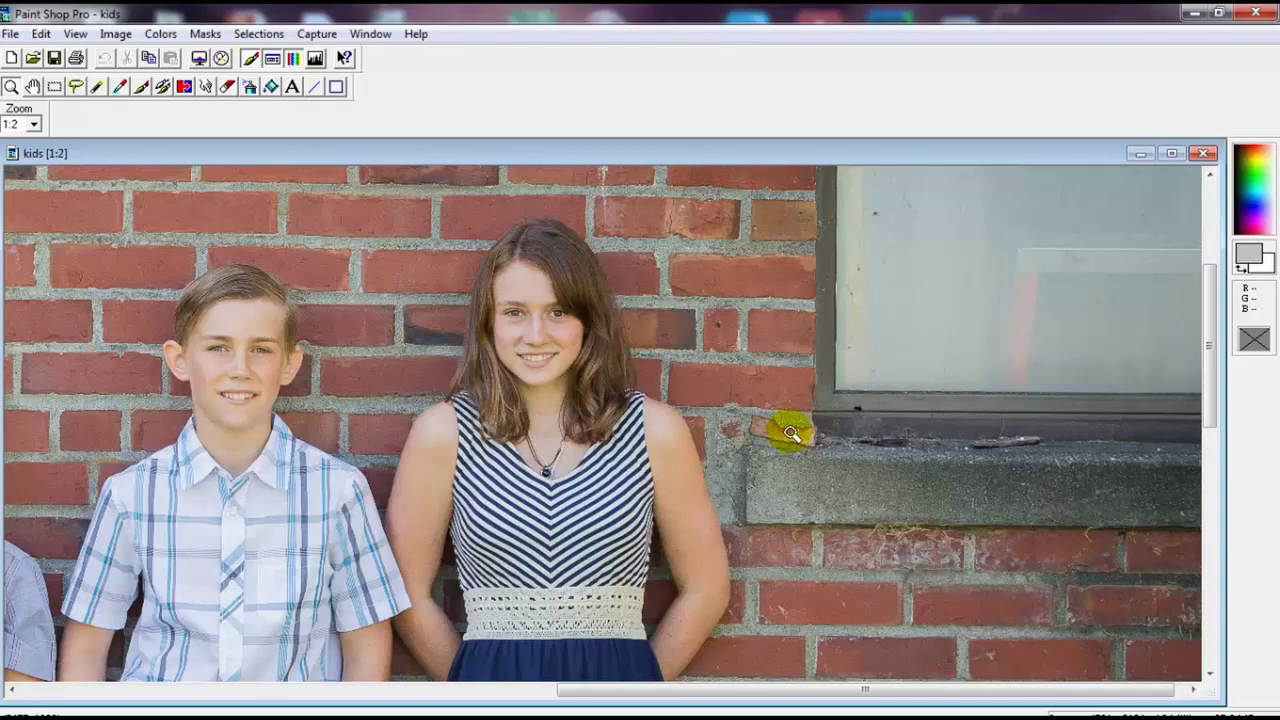
click(55, 87)
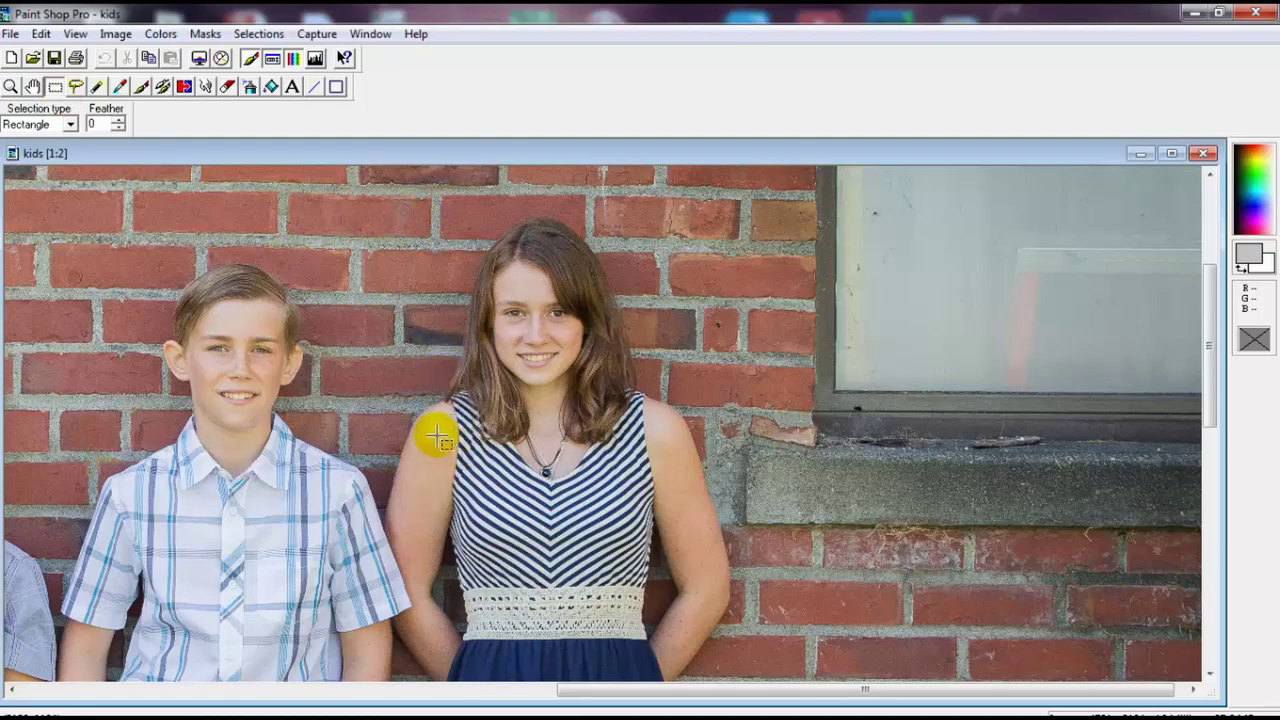
drag(437, 435, 651, 216)
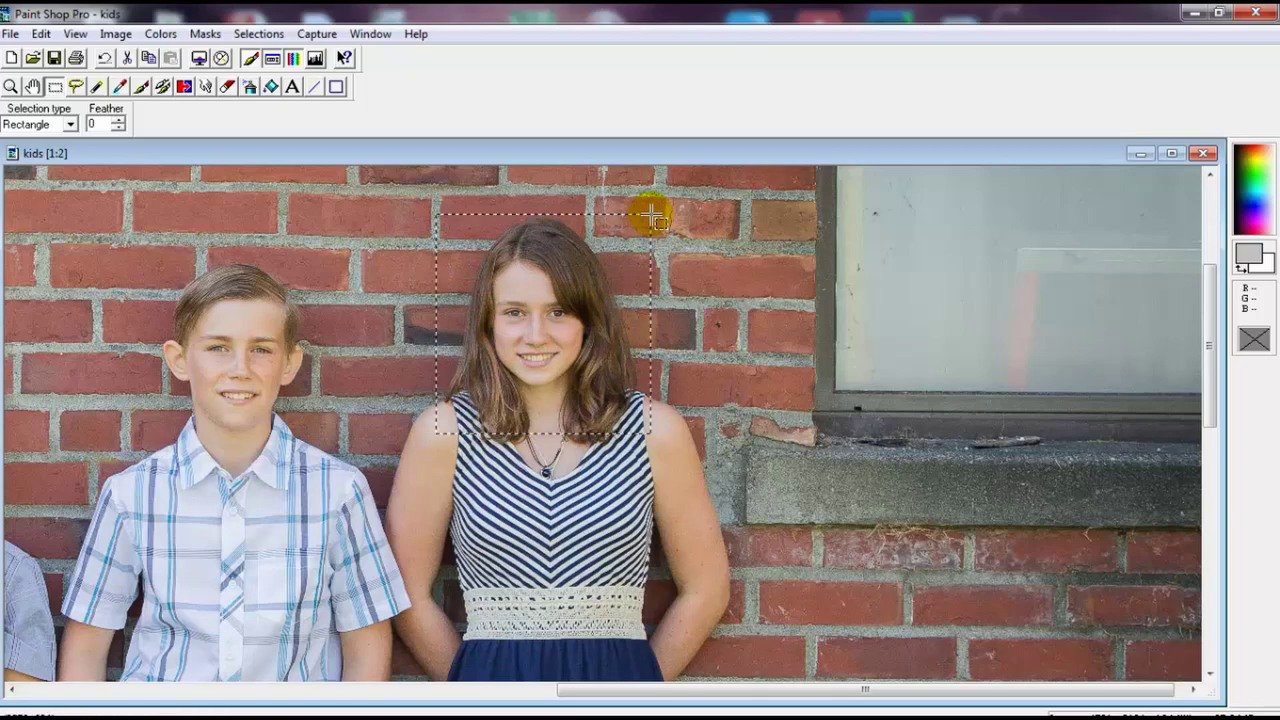
key(ctrl+v)
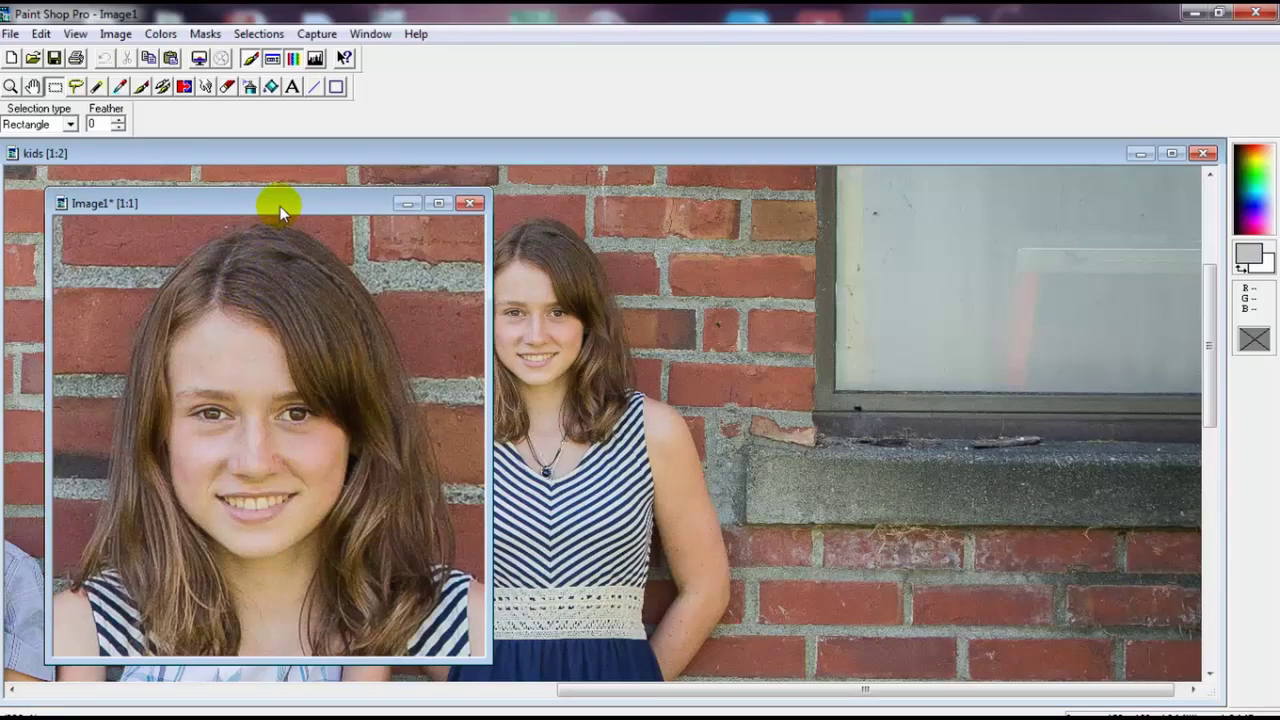
Zoom the kids photo out to 1:11 and minimize both it and the pasted close-up of the girl
click(472, 155)
click(10, 86)
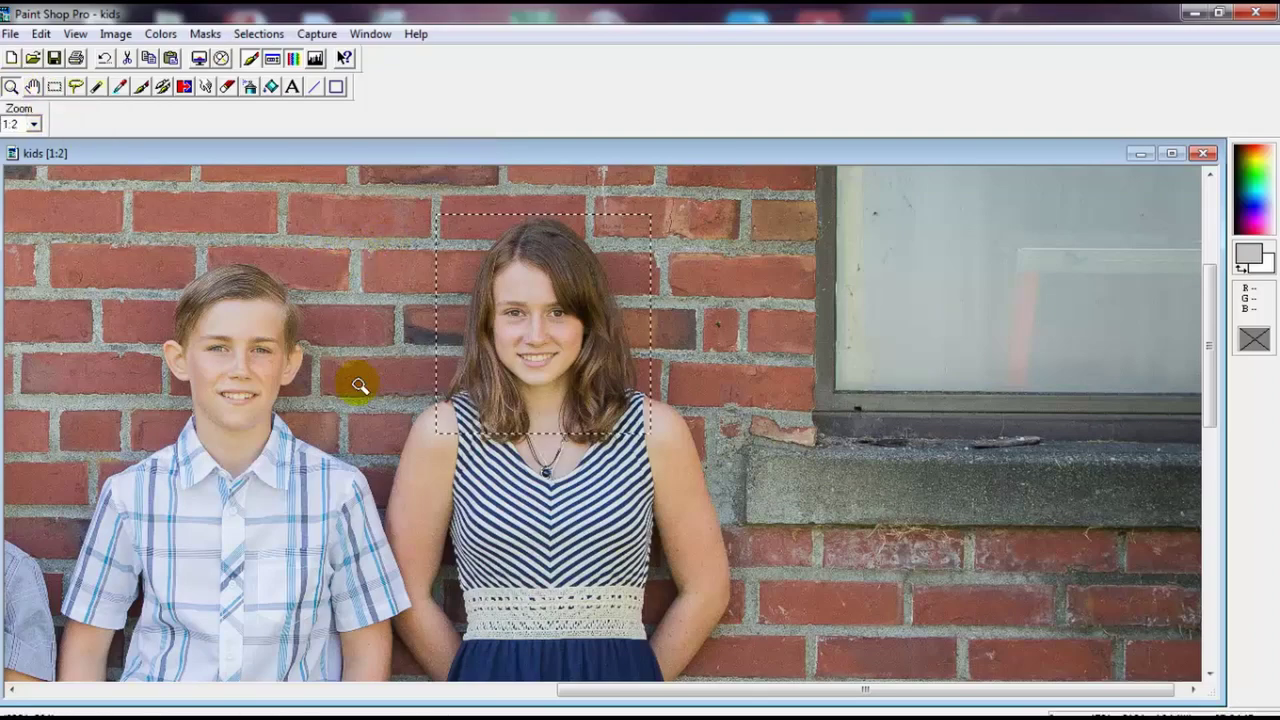
right_click(357, 383)
right_click(357, 383)
right_click(357, 383)
right_click(400, 418)
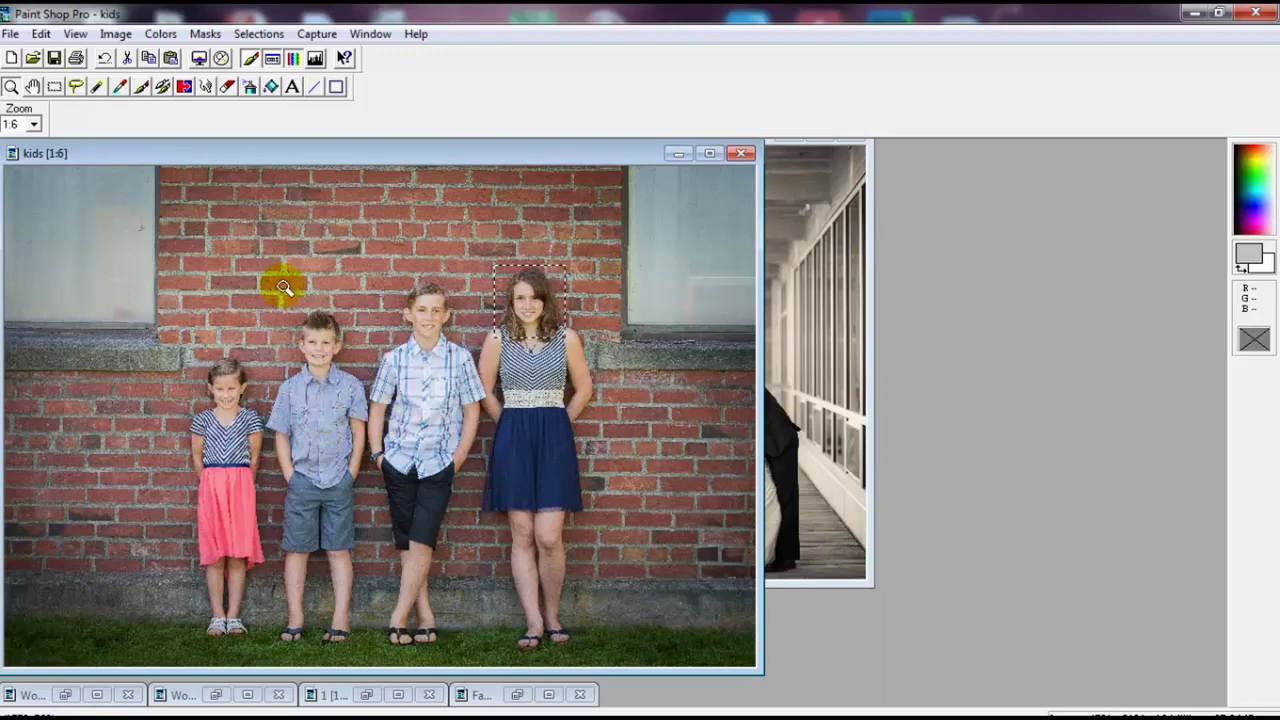
right_click(34, 194)
right_click(37, 203)
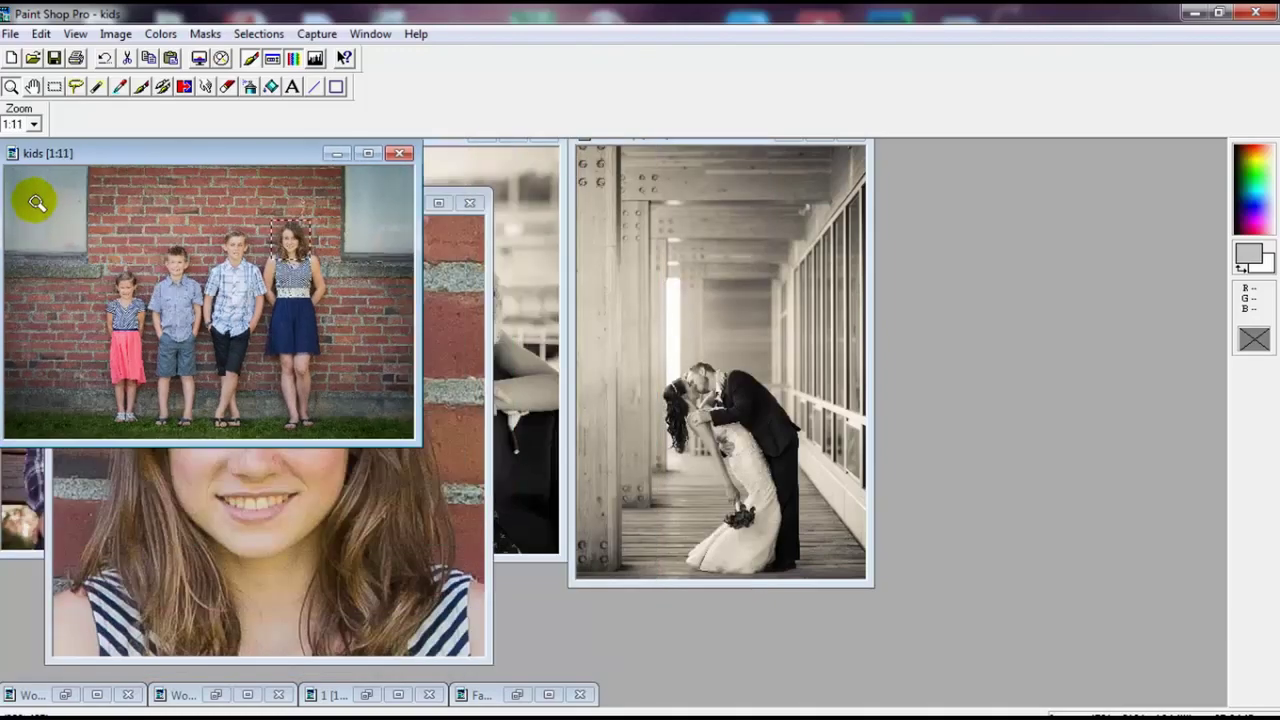
click(336, 153)
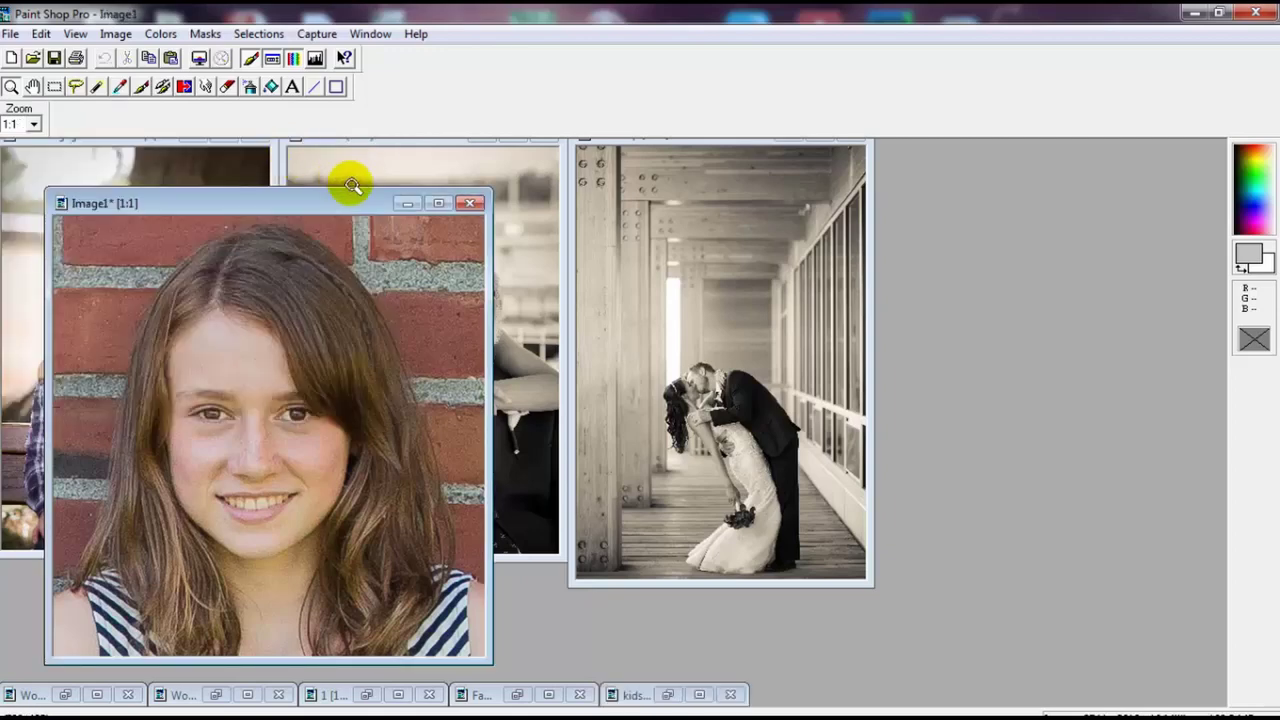
click(404, 203)
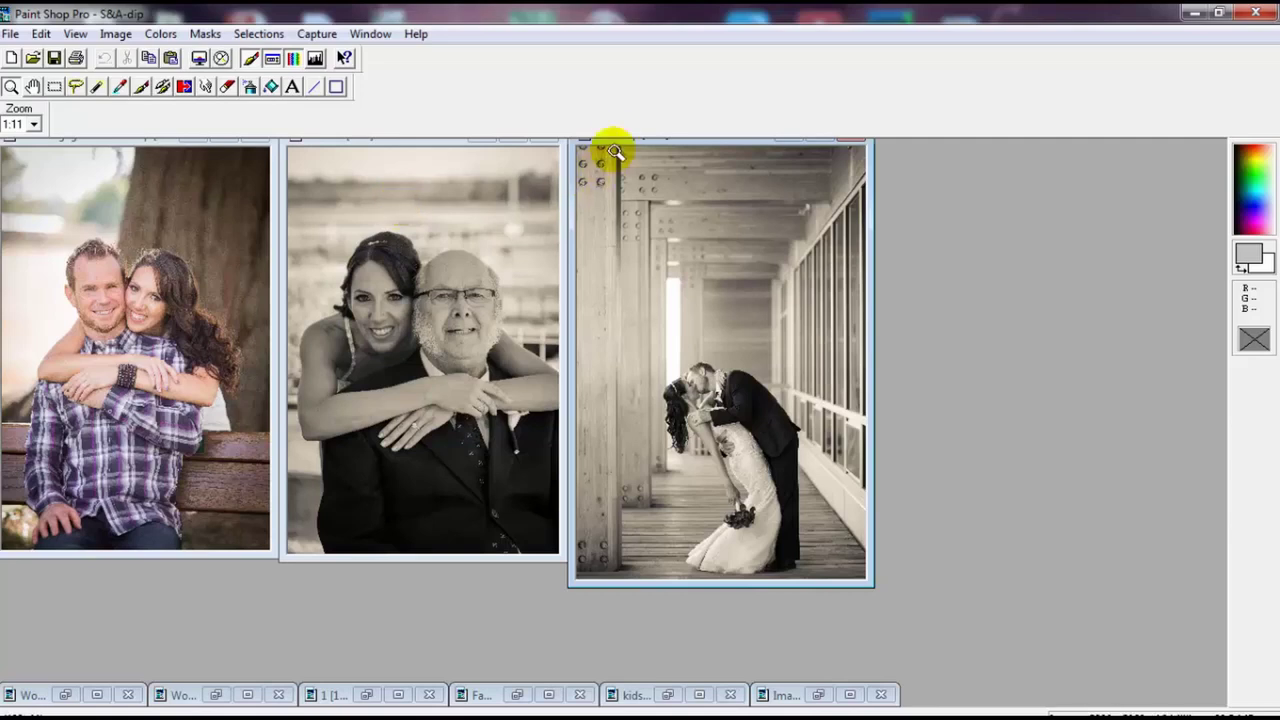
Move the S&A-dip photo clear of its tighter crop 1111 and enlarge that crop to 1:7 zoom
drag(616, 148, 796, 152)
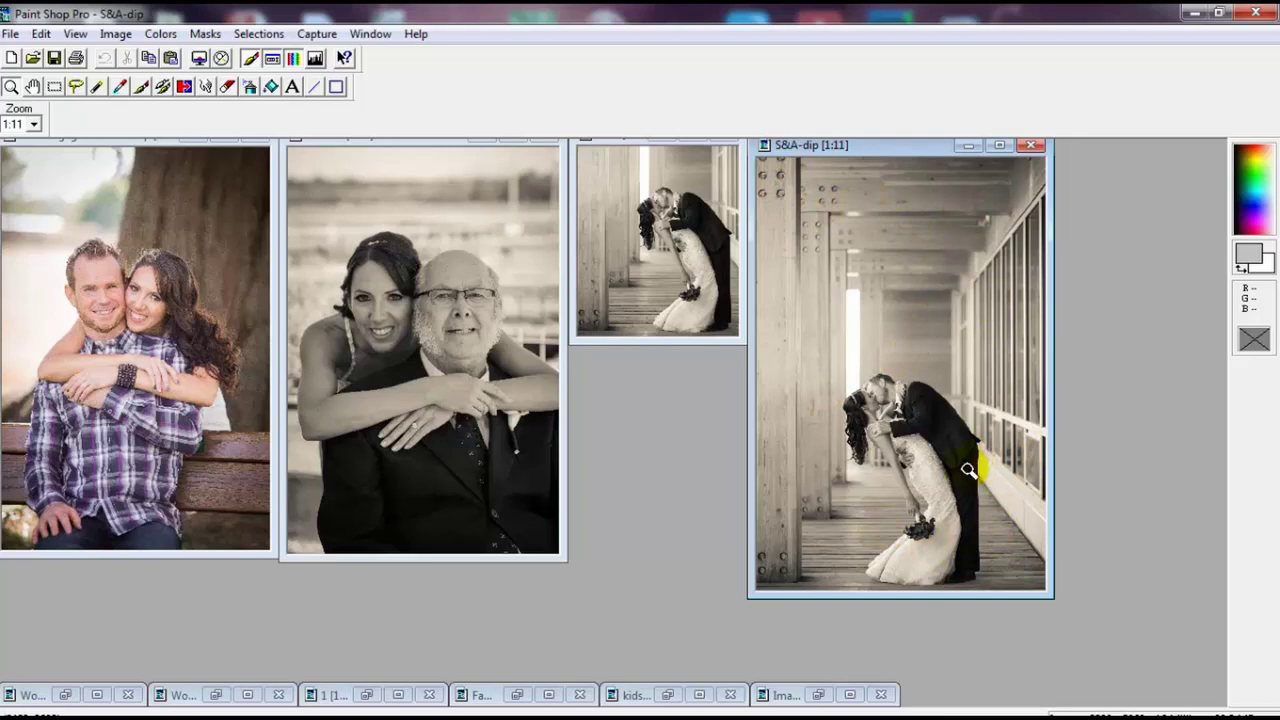
drag(894, 148, 1061, 157)
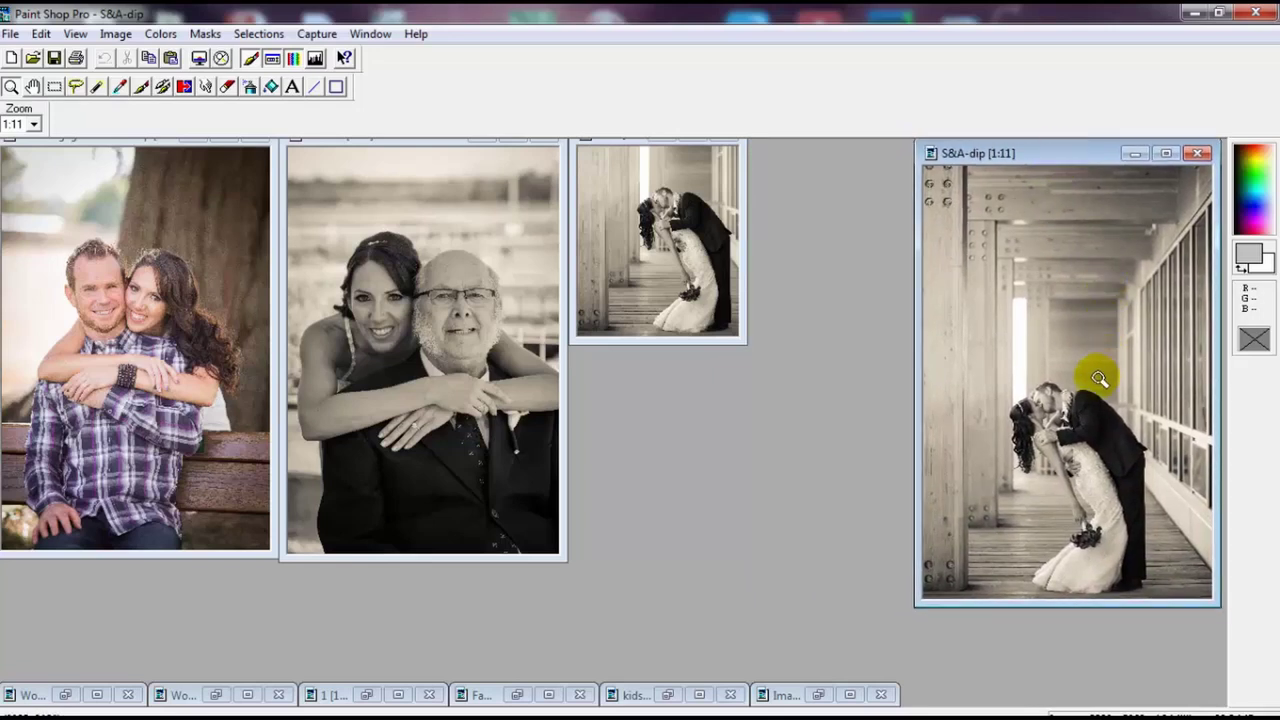
click(660, 213)
click(660, 213)
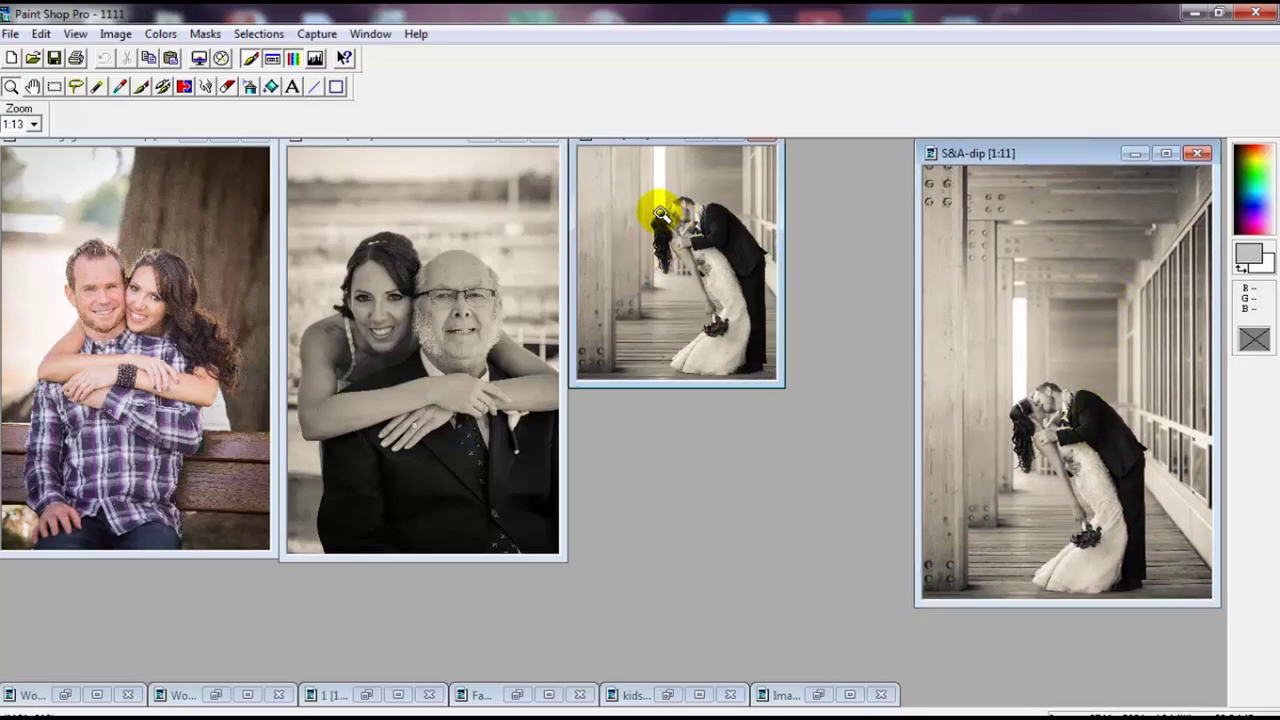
click(660, 213)
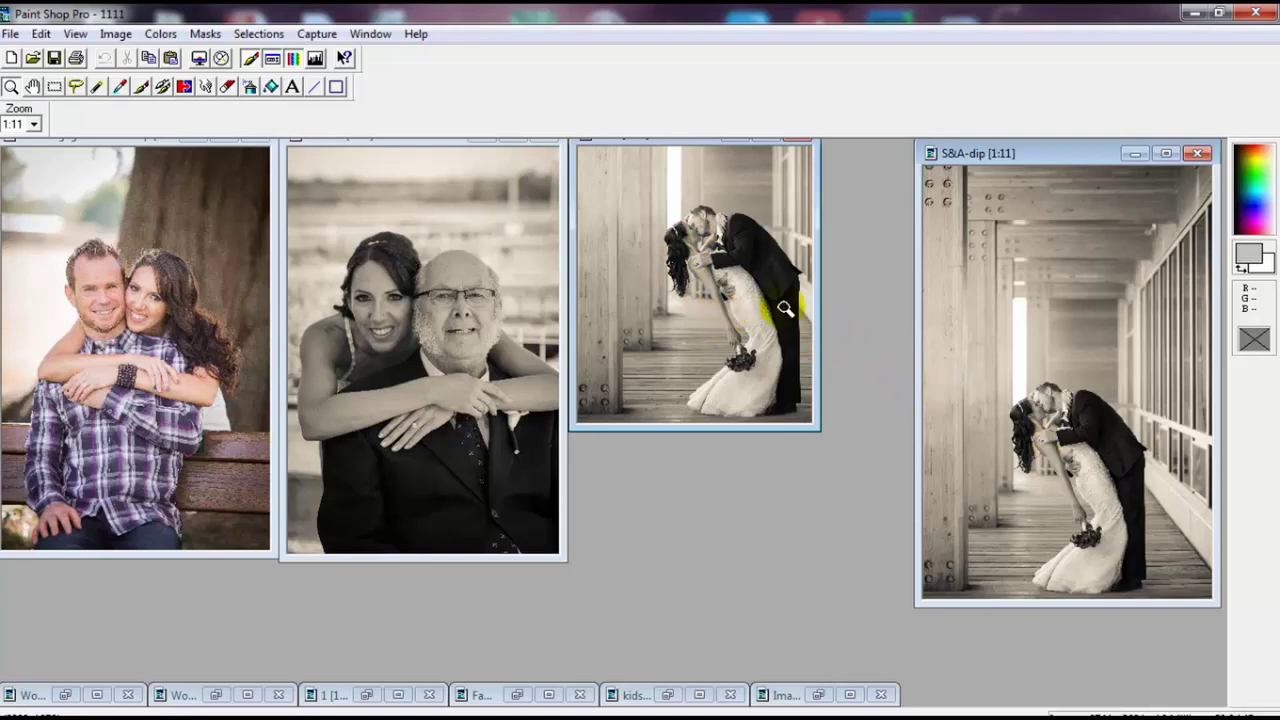
click(751, 248)
click(751, 248)
click(751, 248)
click(751, 248)
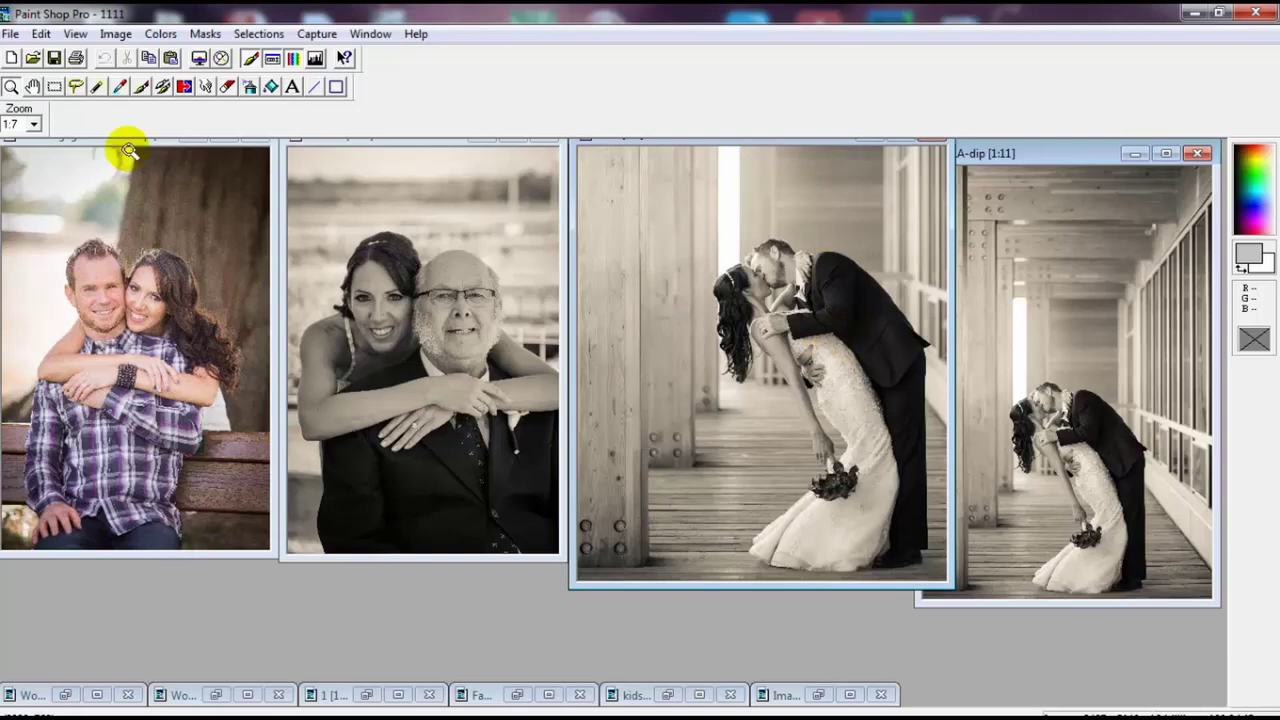
Copy a rectangular area around the kissing couple's upper bodies in 1111, paste it as a new image and set it beside the crop
click(54, 86)
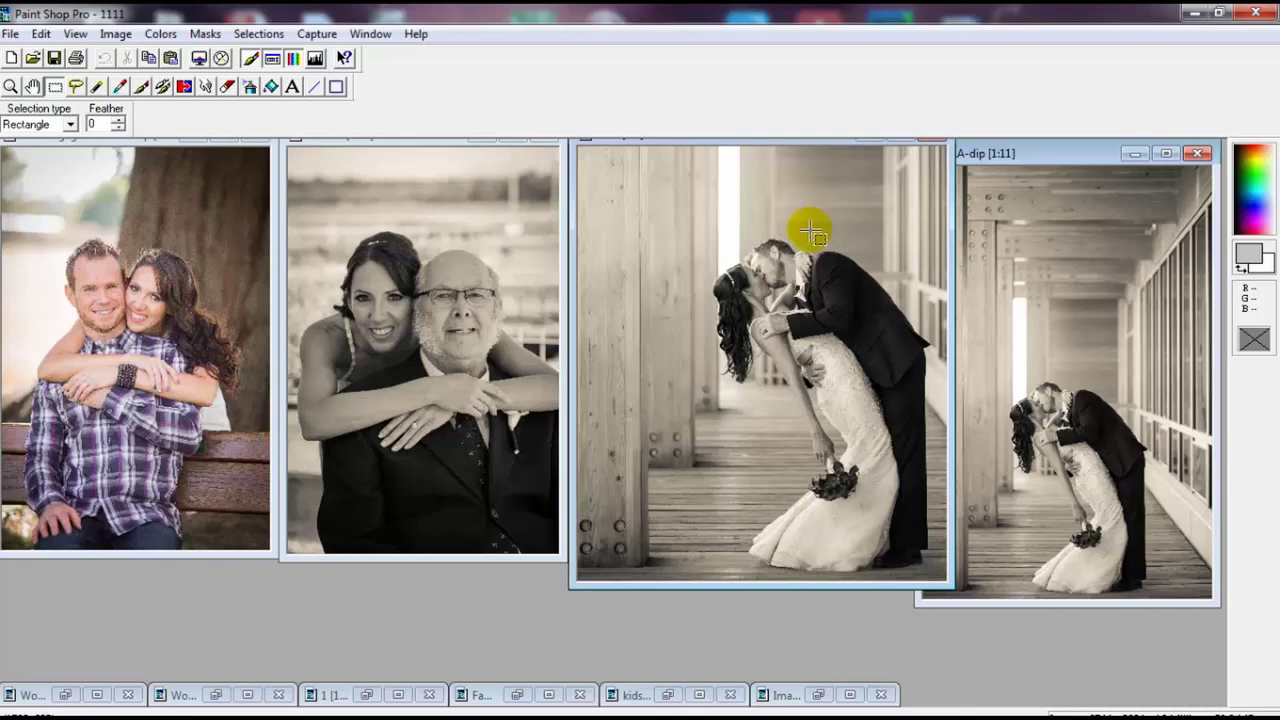
mouse_move(810, 231)
mouse_down()
mouse_move(711, 384)
mouse_move(706, 366)
mouse_move(766, 329)
mouse_move(833, 236)
mouse_up()
key(ctrl+c)
key(ctrl+v)
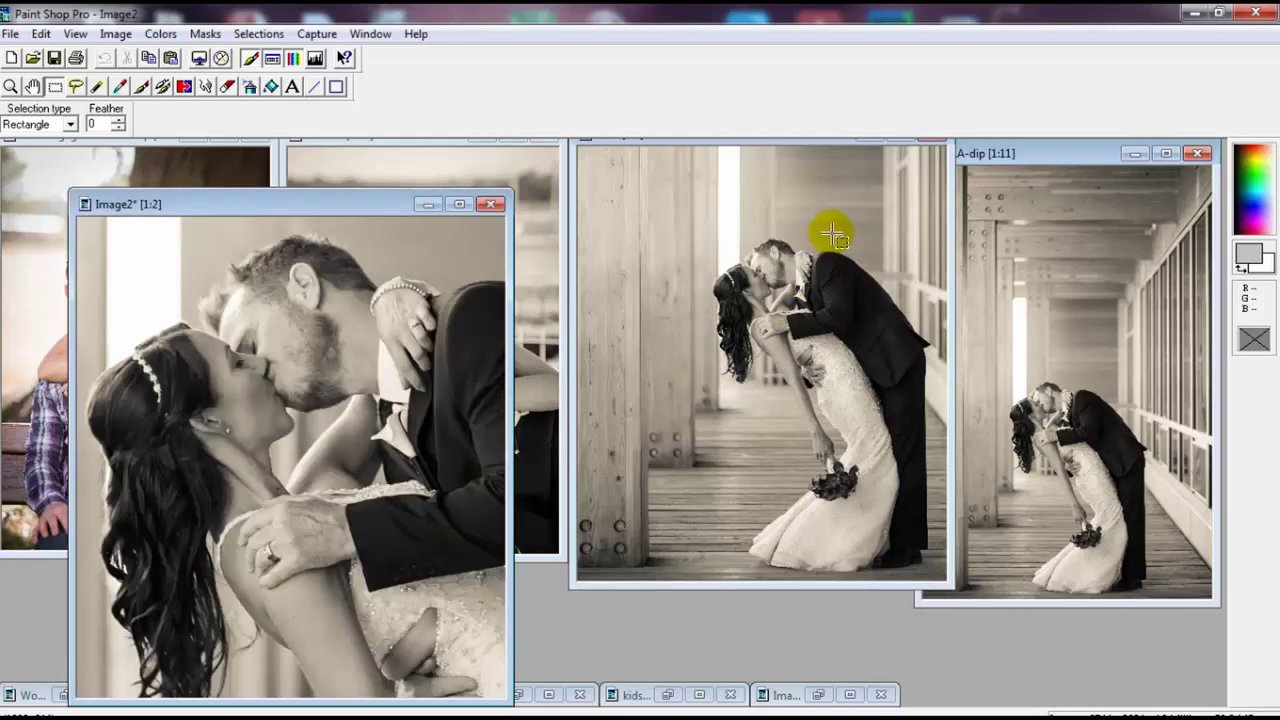
drag(318, 198, 397, 172)
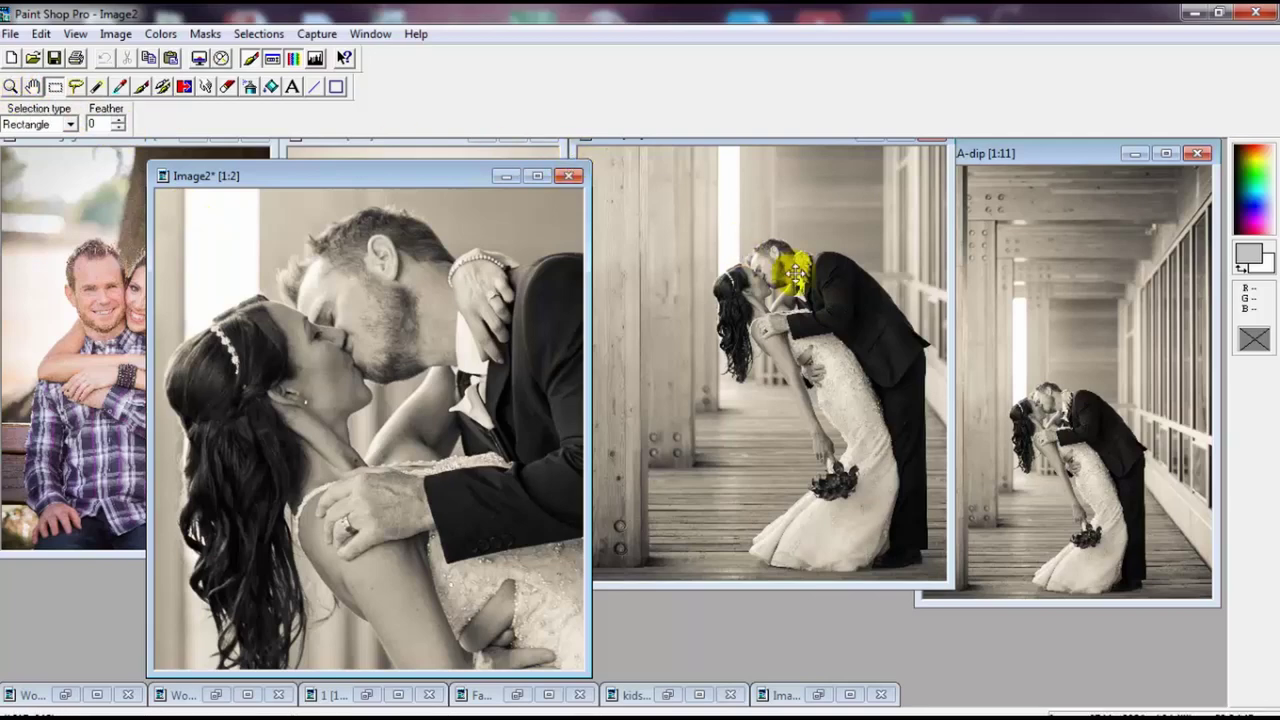
Clear the selection in 1111 and close the pasted close-up of the kissing couple after comparing the two
click(735, 140)
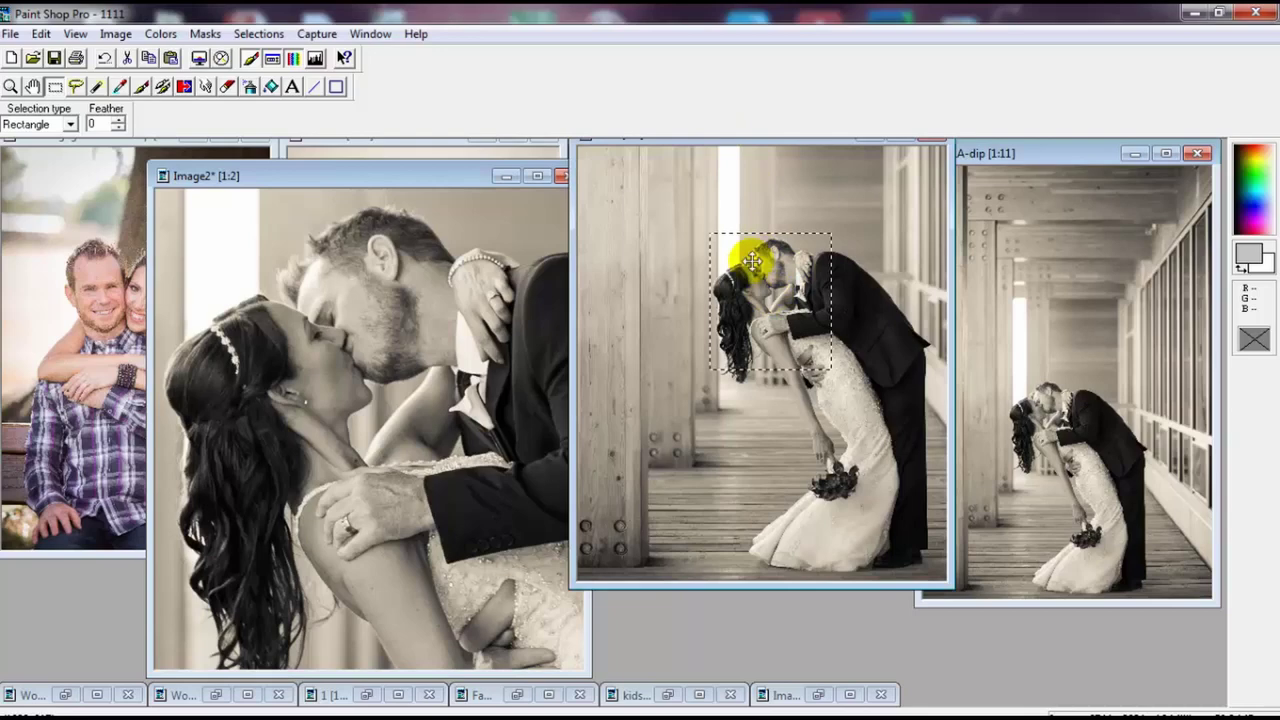
click(697, 437)
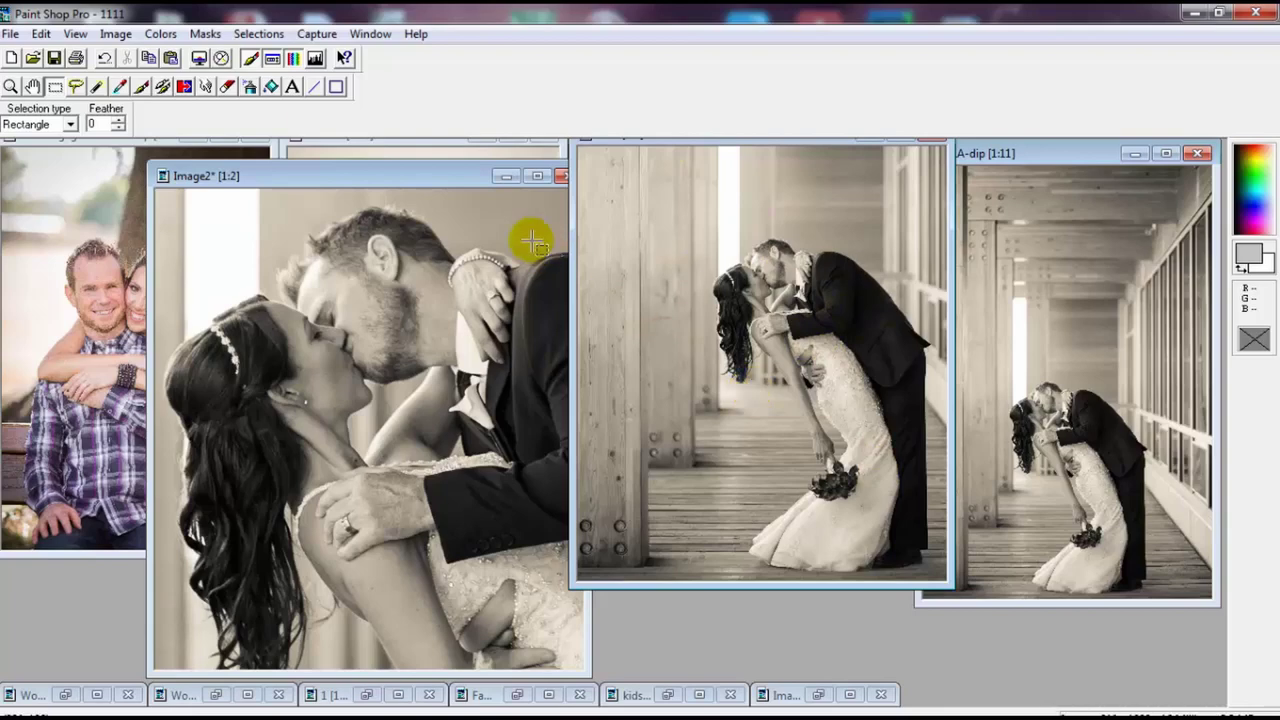
click(468, 182)
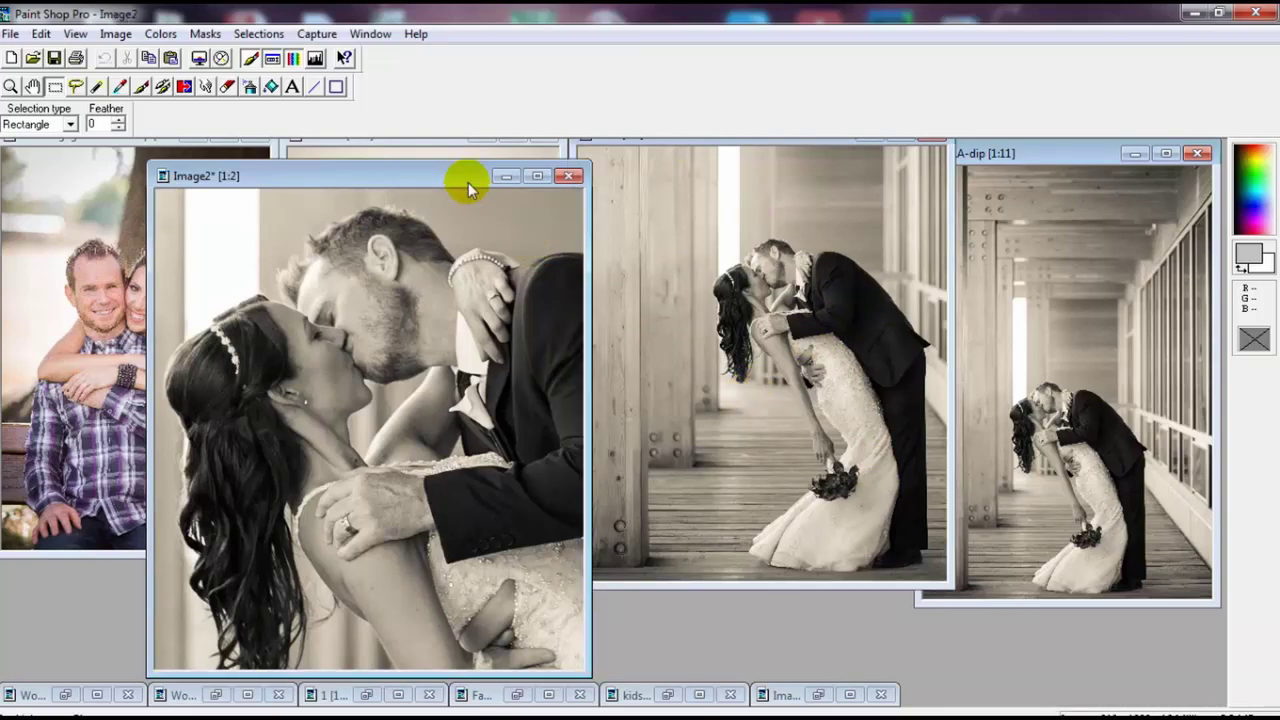
drag(462, 182, 411, 170)
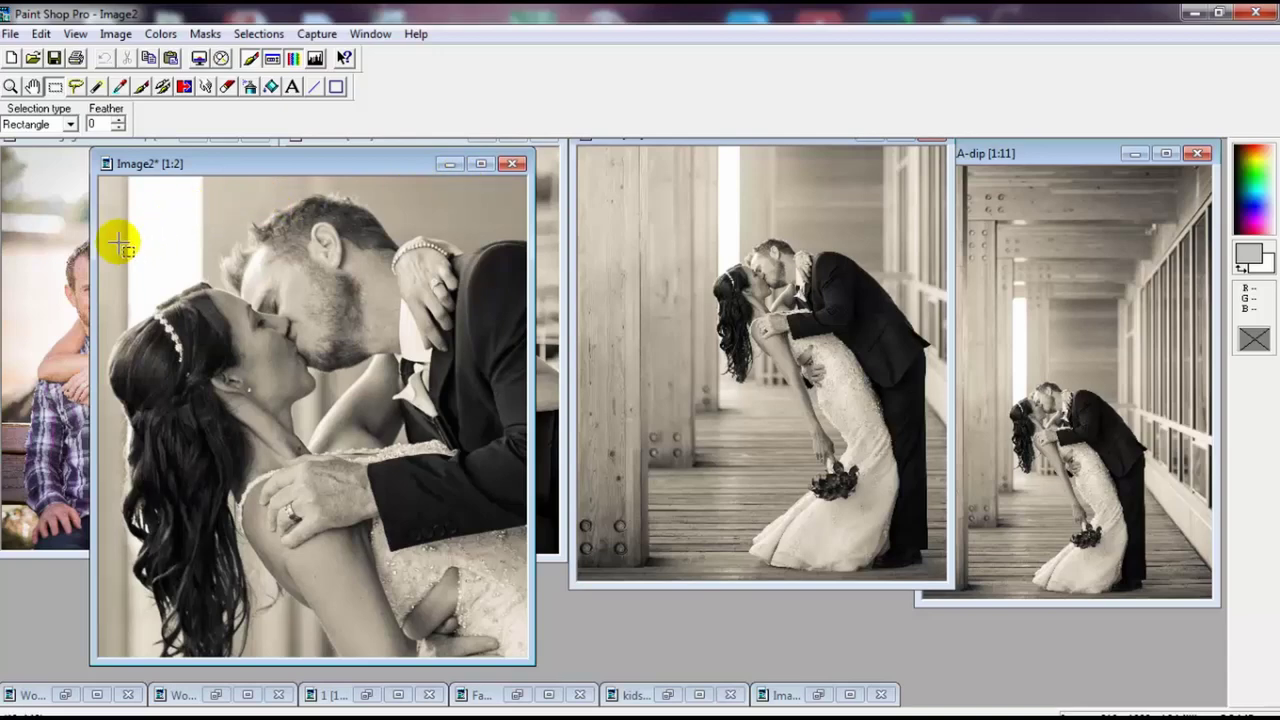
click(509, 166)
click(677, 414)
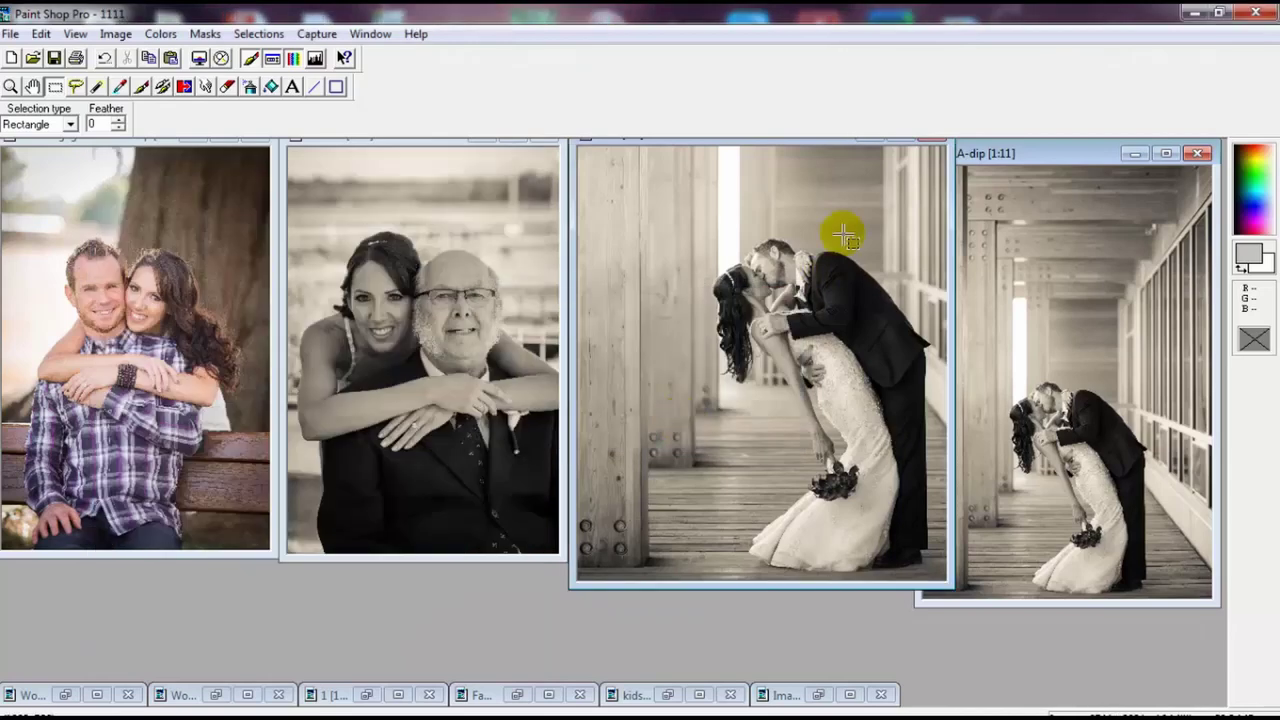
Minimize both kissing-couple photos and enlarge the A&Dad photo to 1:10 zoom
click(866, 142)
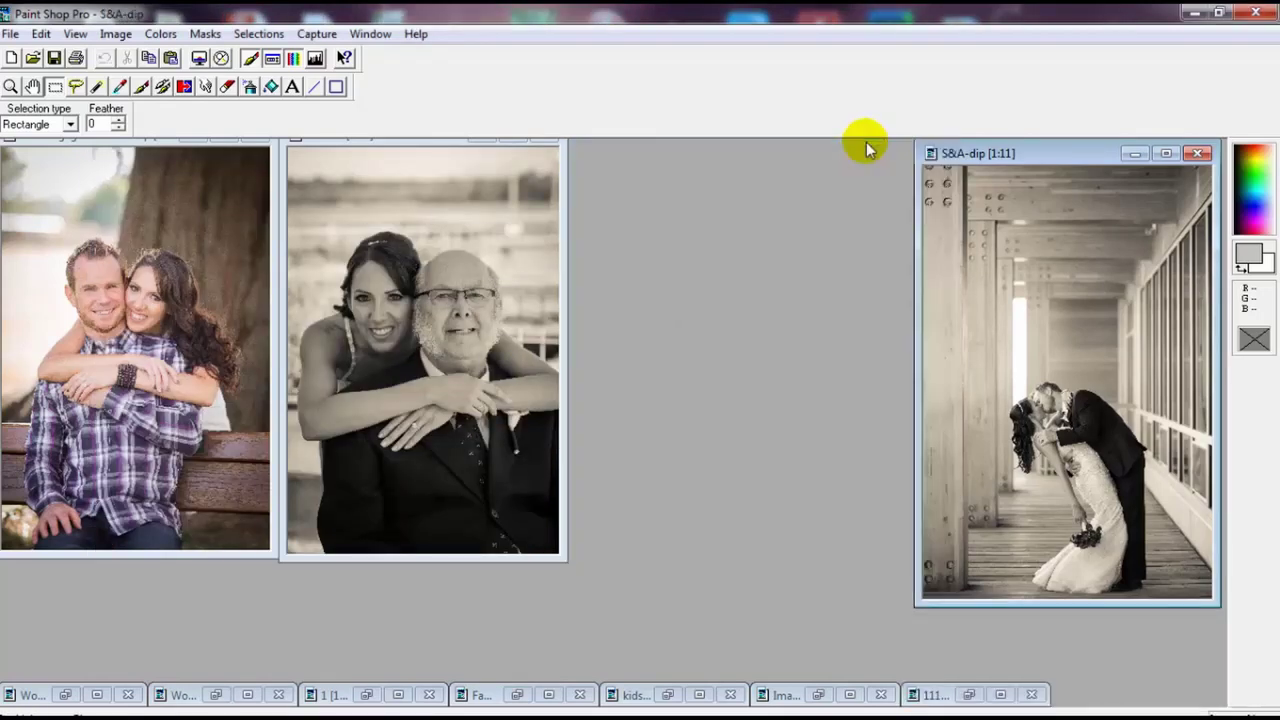
click(1133, 154)
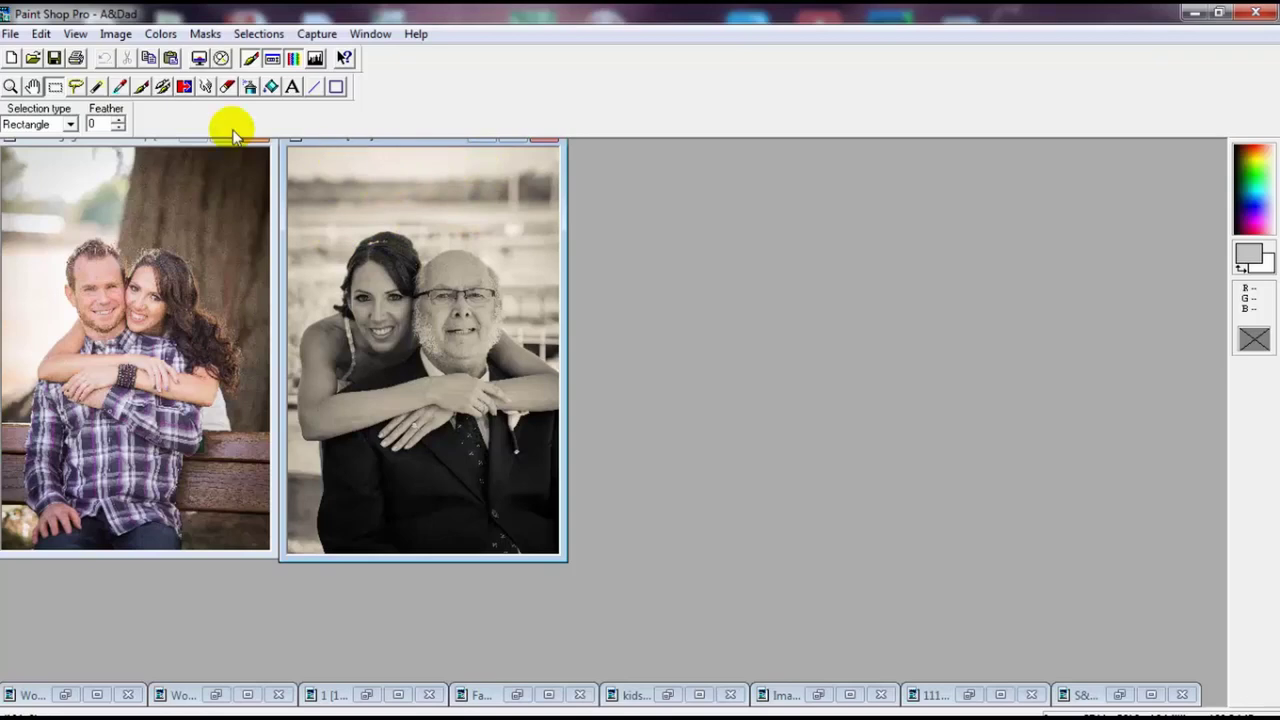
click(10, 87)
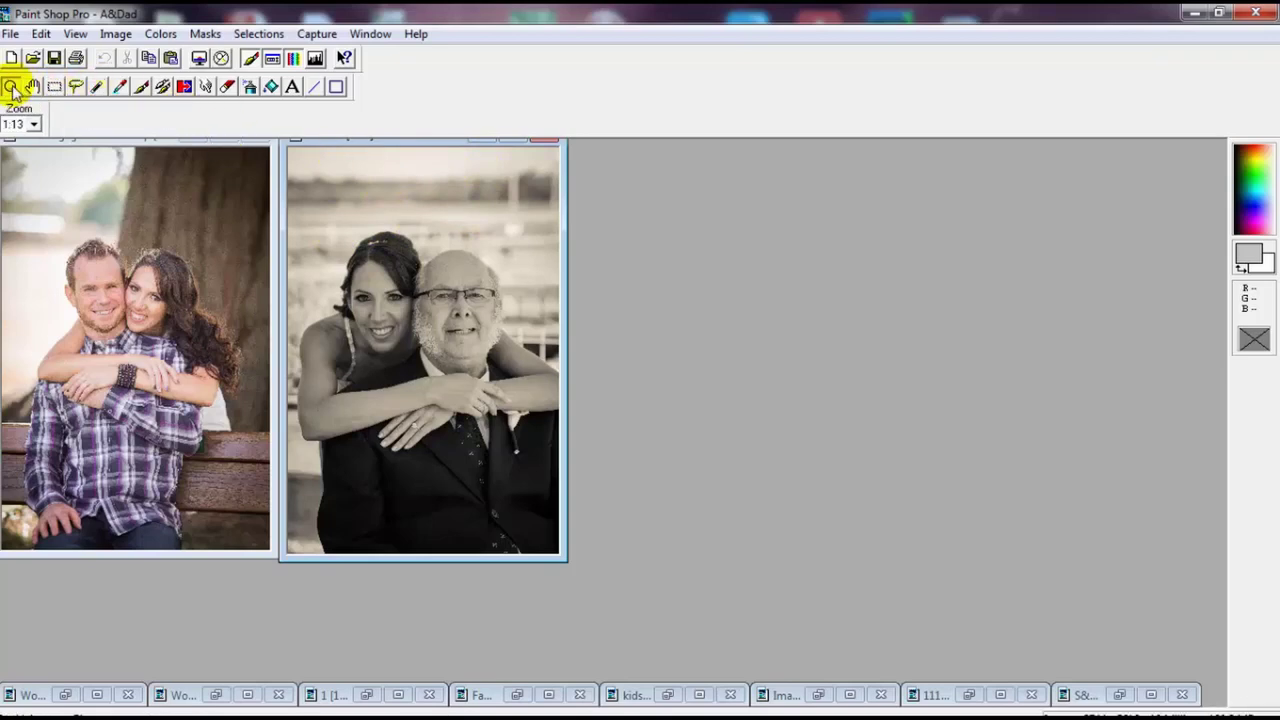
click(422, 381)
click(422, 381)
click(421, 382)
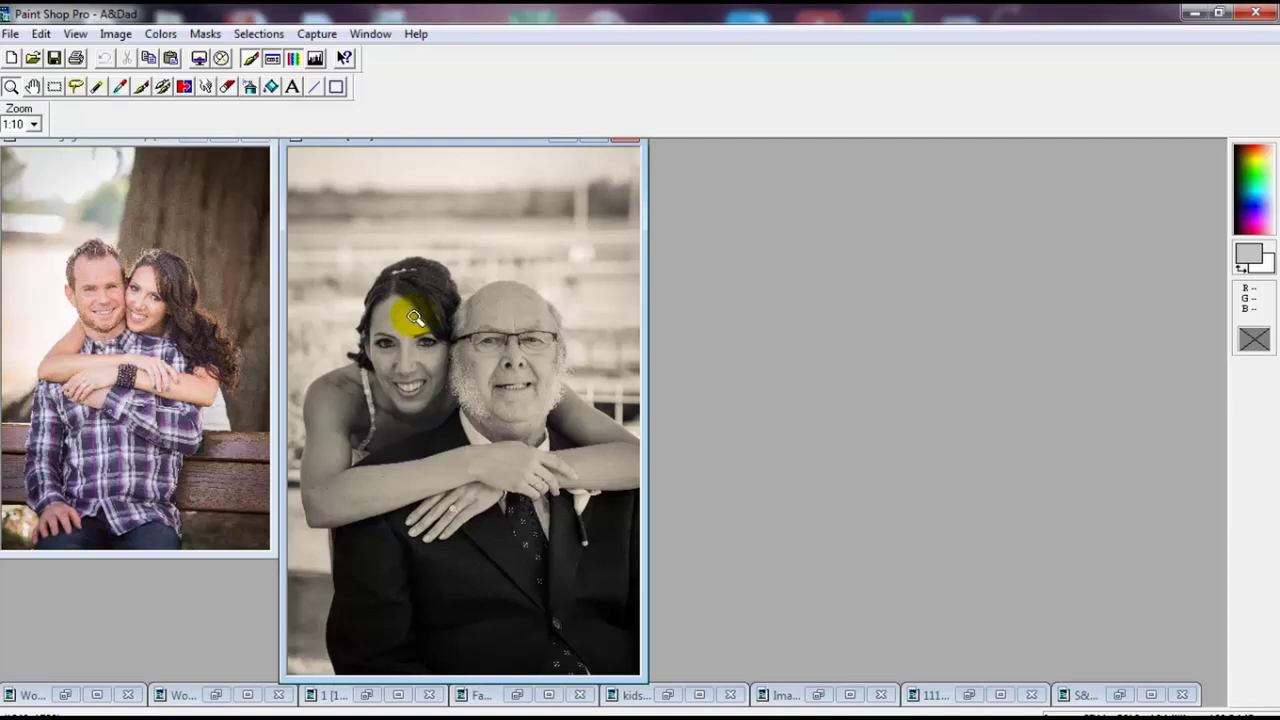
Move the A&Dad photo away from its tighter crop Image18 and enlarge that crop to 1:7 zoom
click(55, 87)
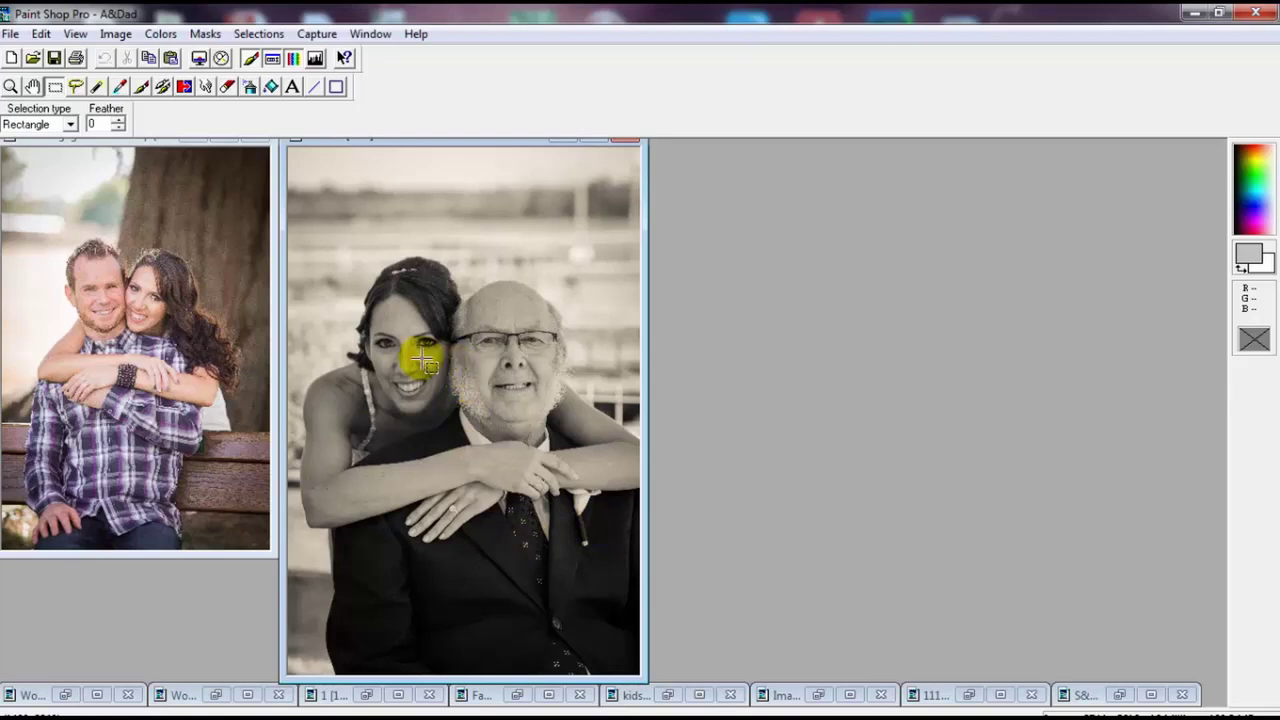
drag(390, 150, 650, 148)
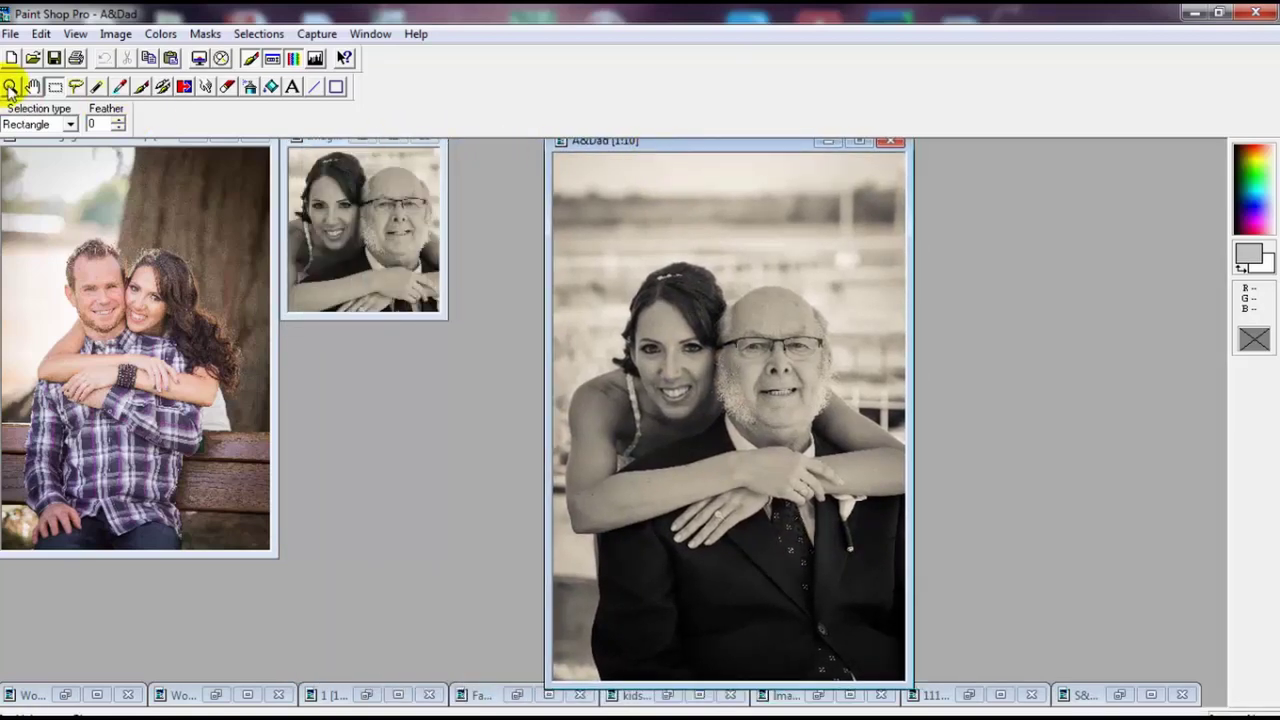
click(10, 86)
click(337, 209)
click(350, 222)
click(357, 231)
click(357, 231)
click(357, 231)
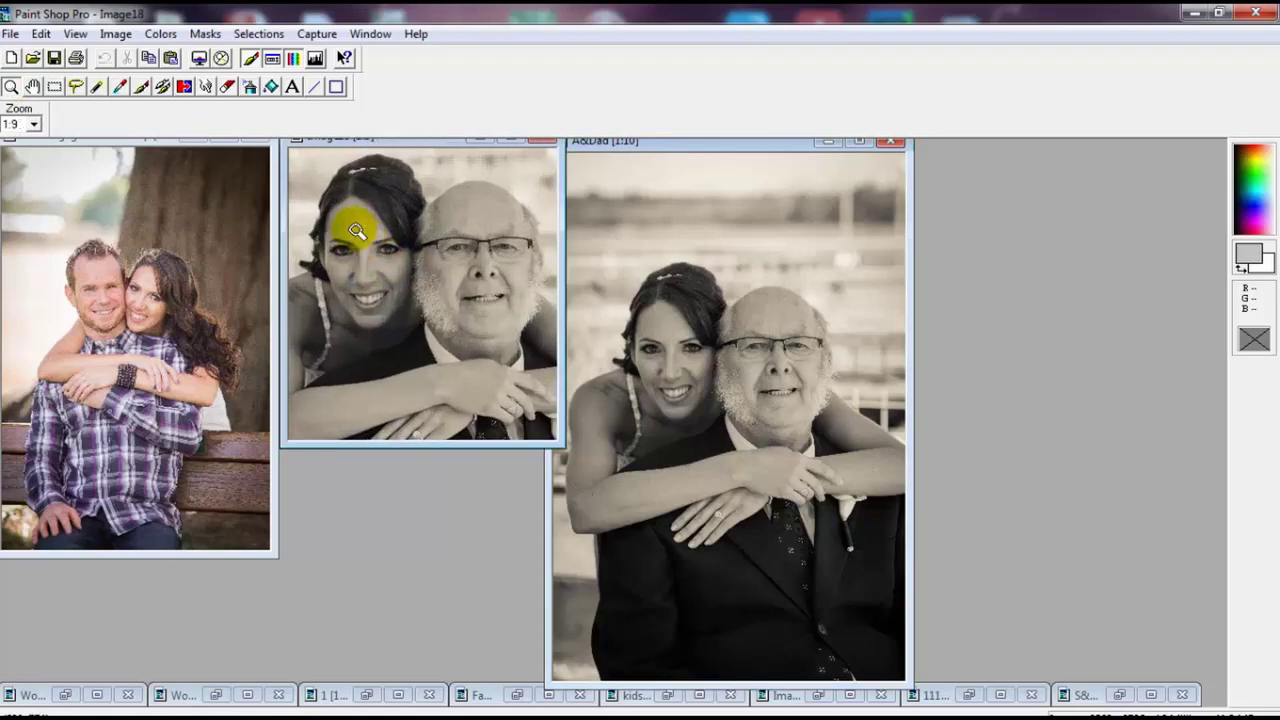
click(357, 226)
click(357, 229)
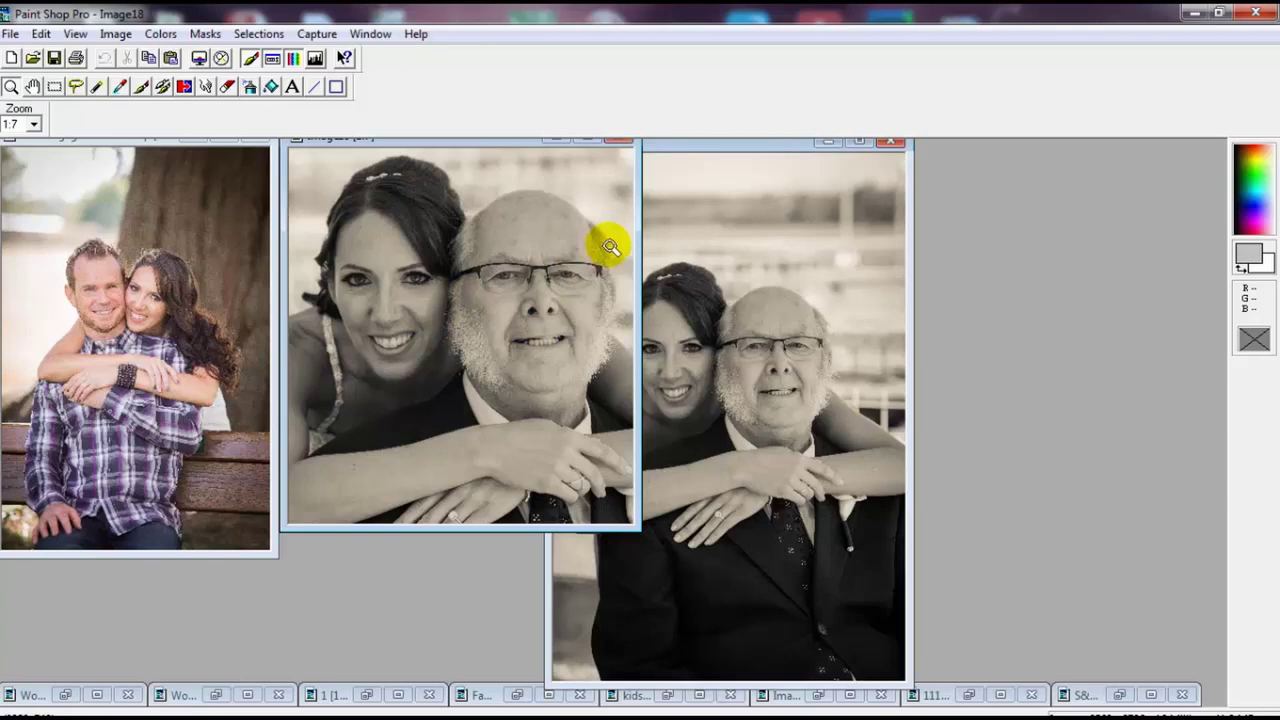
Space the A&Dad photo and the Image18 crop apart so both are fully uncovered side by side
drag(699, 143, 900, 148)
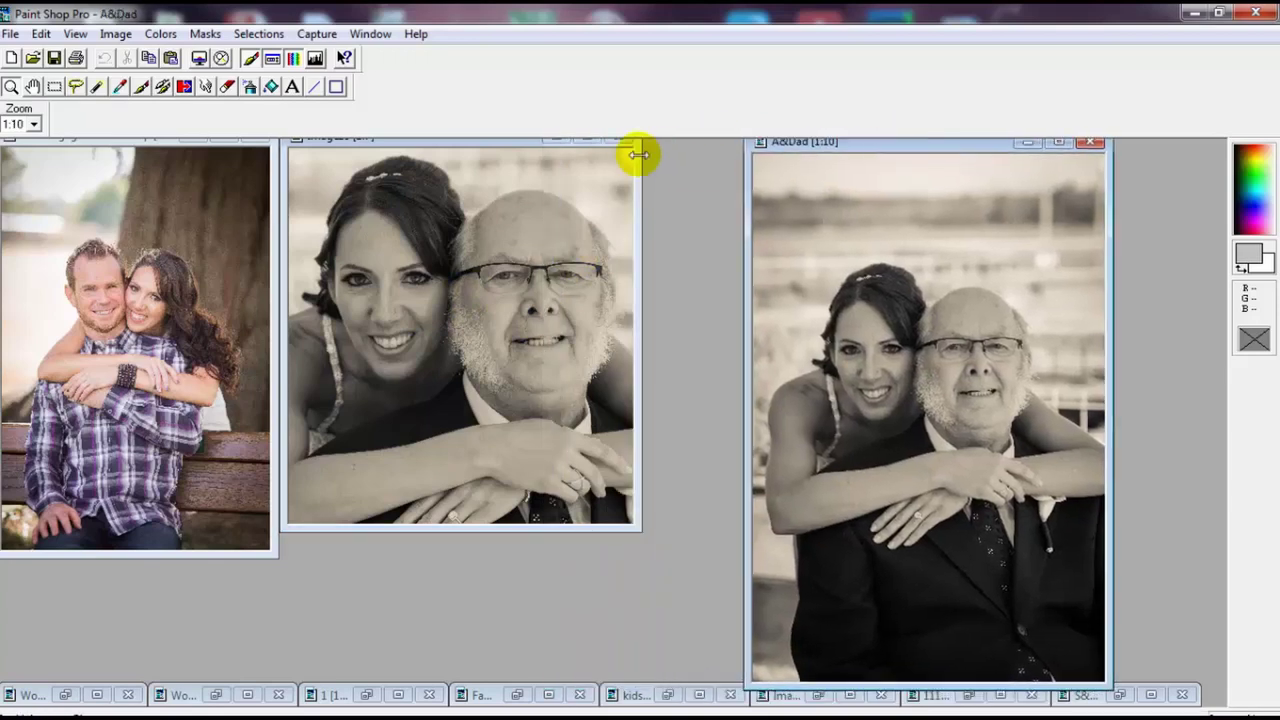
click(528, 146)
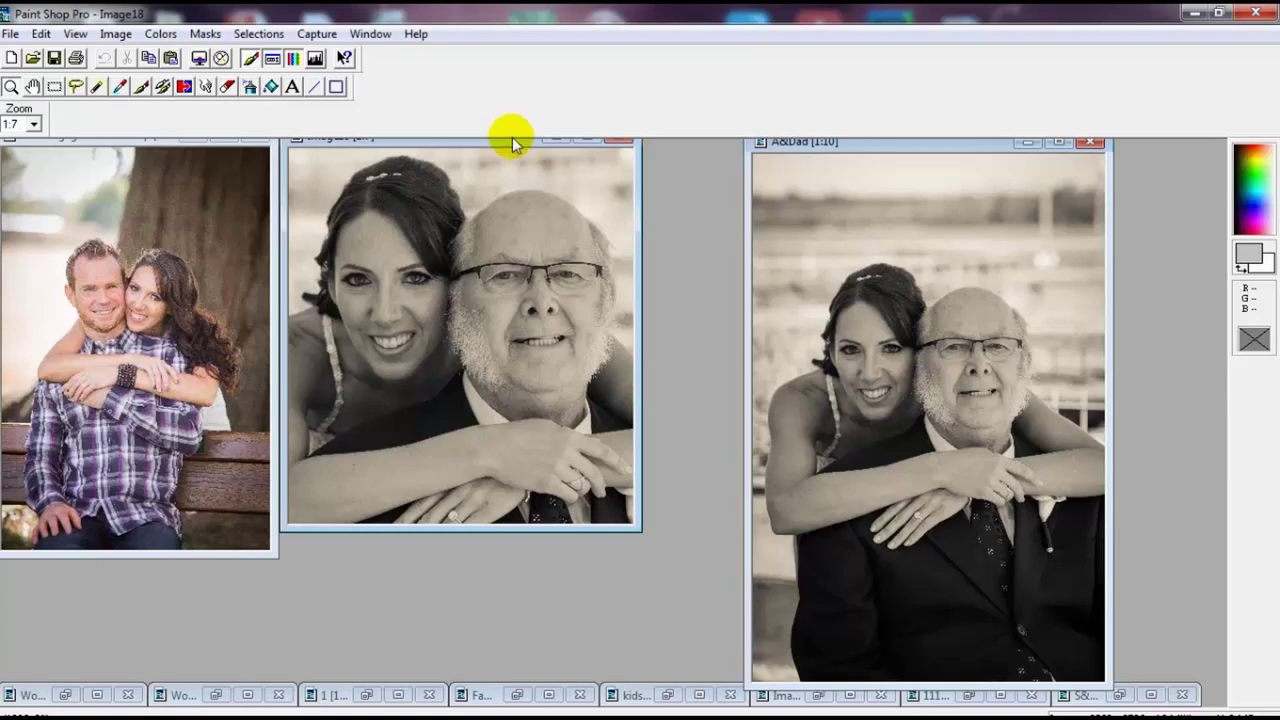
drag(513, 142, 573, 144)
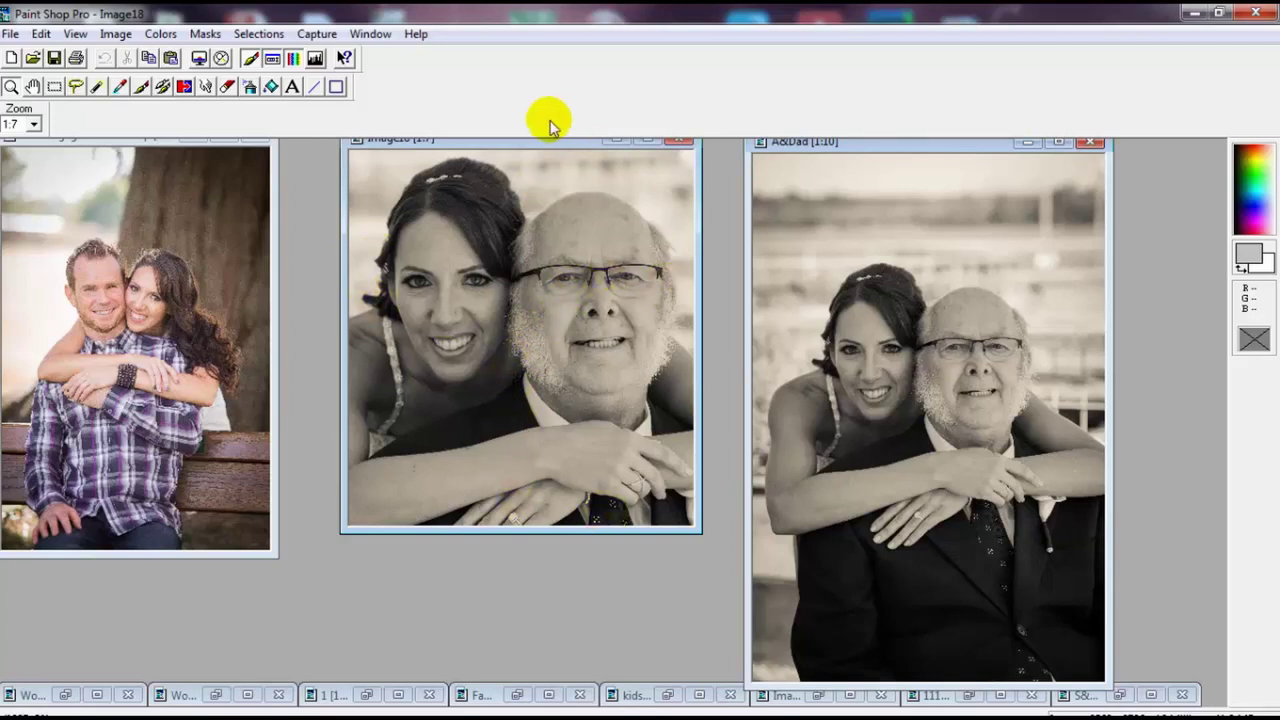
Examine the bride's and father's faces in the Image18 crop at 1:4 zoom
click(519, 298)
click(680, 382)
click(789, 374)
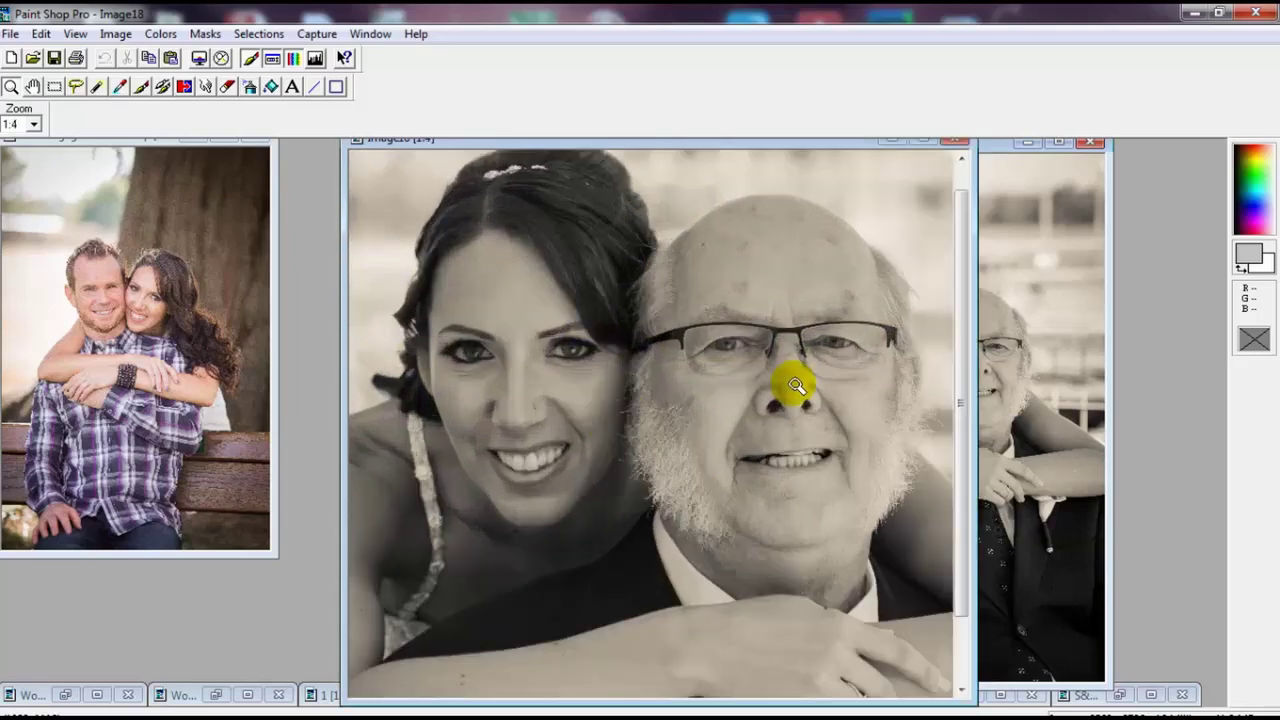
Examine the father's eyes and glasses in the Image18 crop at 1:1 zoom
click(857, 391)
click(876, 398)
click(876, 398)
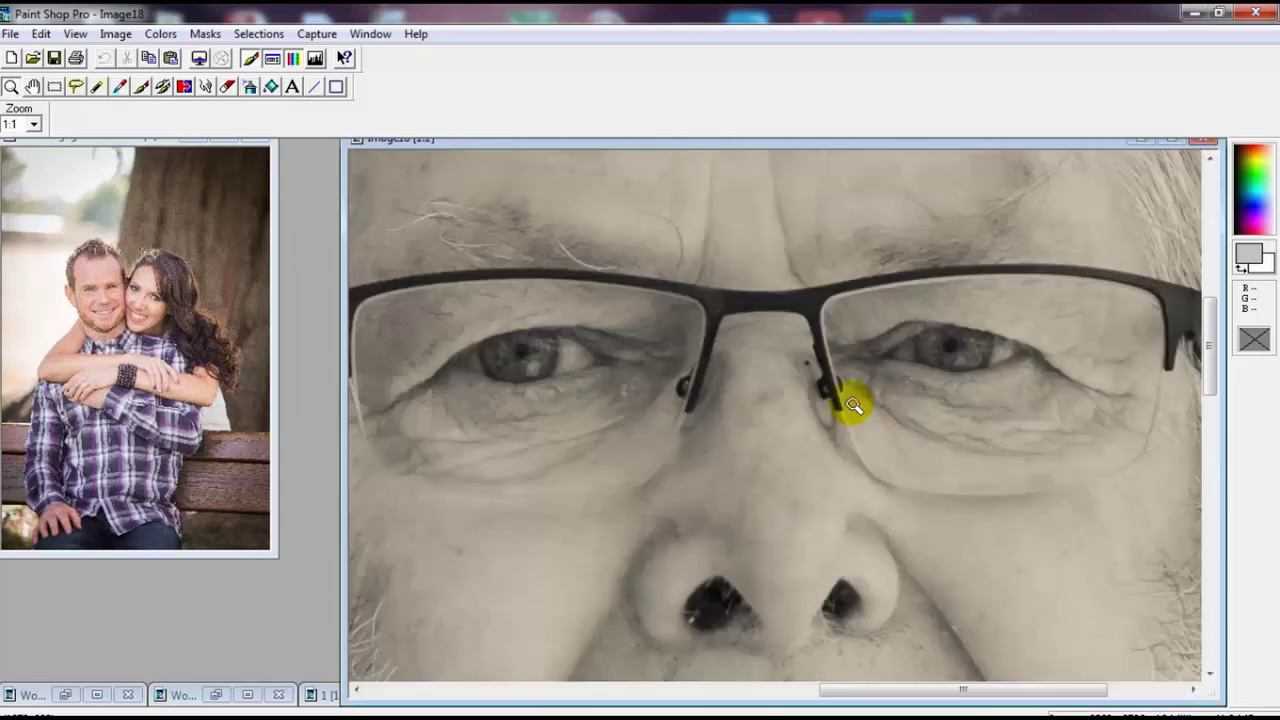
Reduce the Image18 crop to 1:9 zoom and place it over the full A&Dad photo
right_click(562, 347)
right_click(566, 349)
right_click(474, 286)
right_click(473, 287)
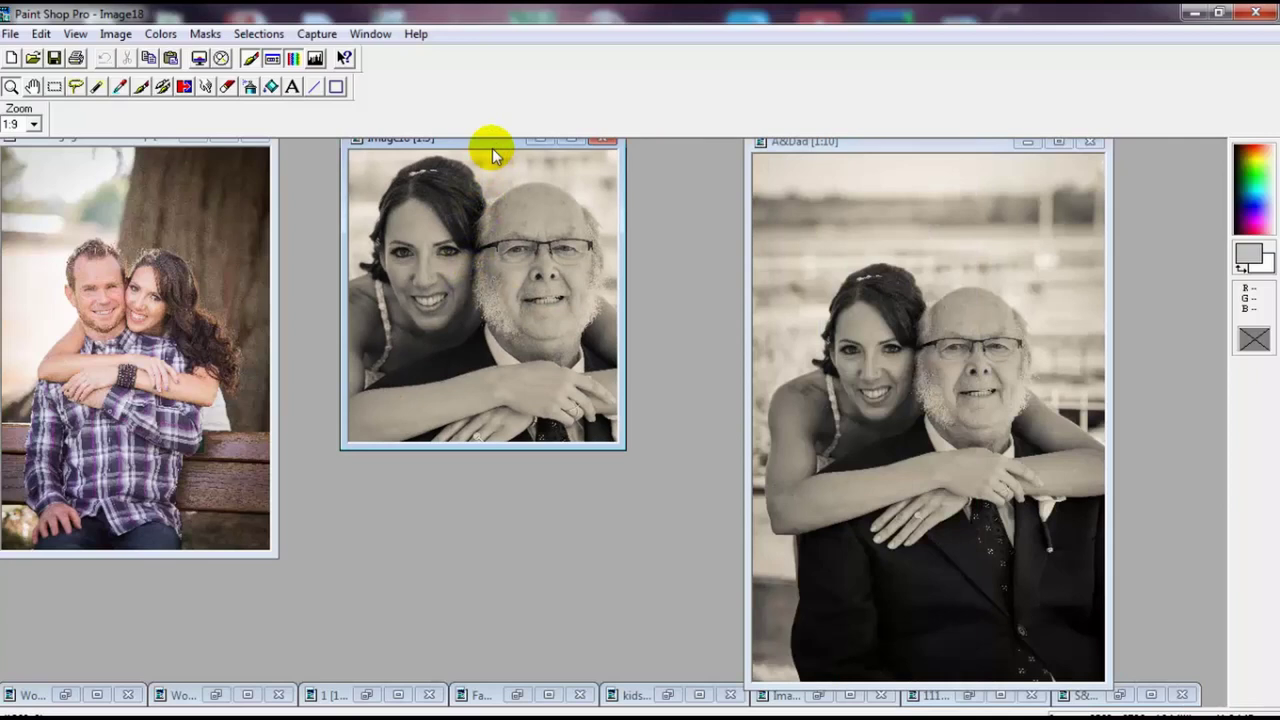
drag(517, 143, 886, 226)
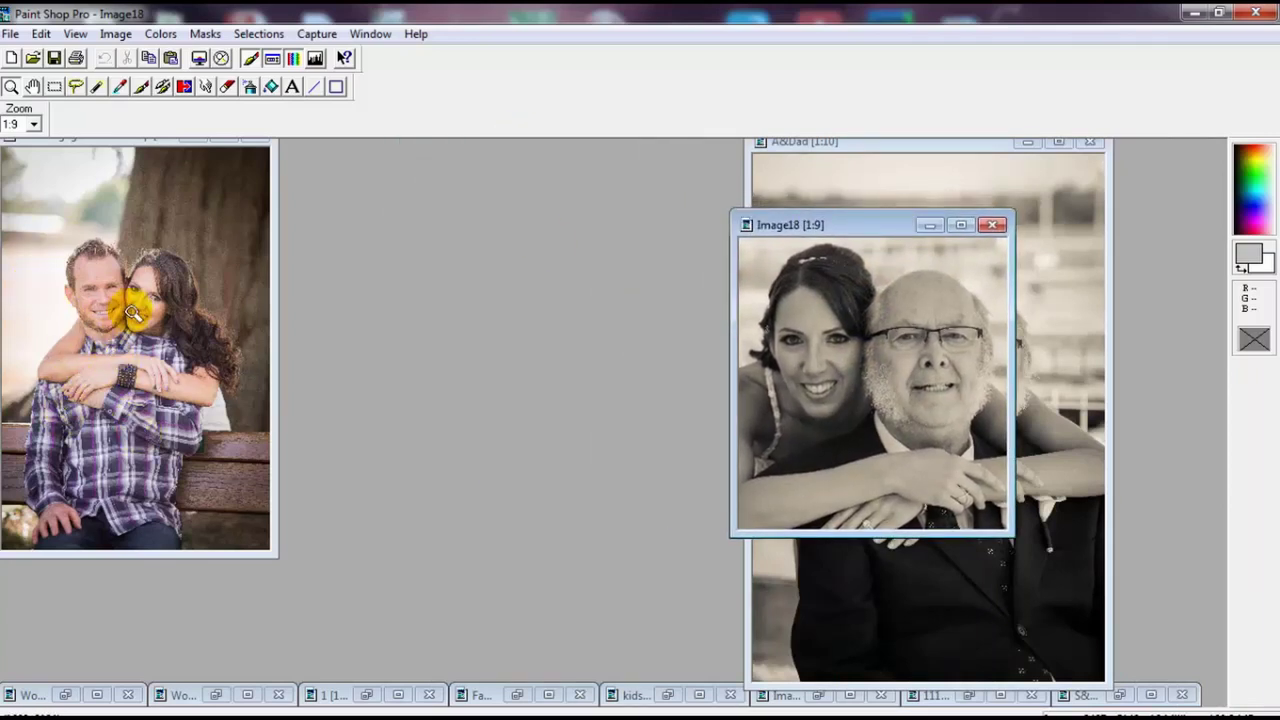
Move the S&A engagement closeup photo off its tighter crop Image12 and enlarge that crop to 1:4 zoom
drag(109, 143, 340, 159)
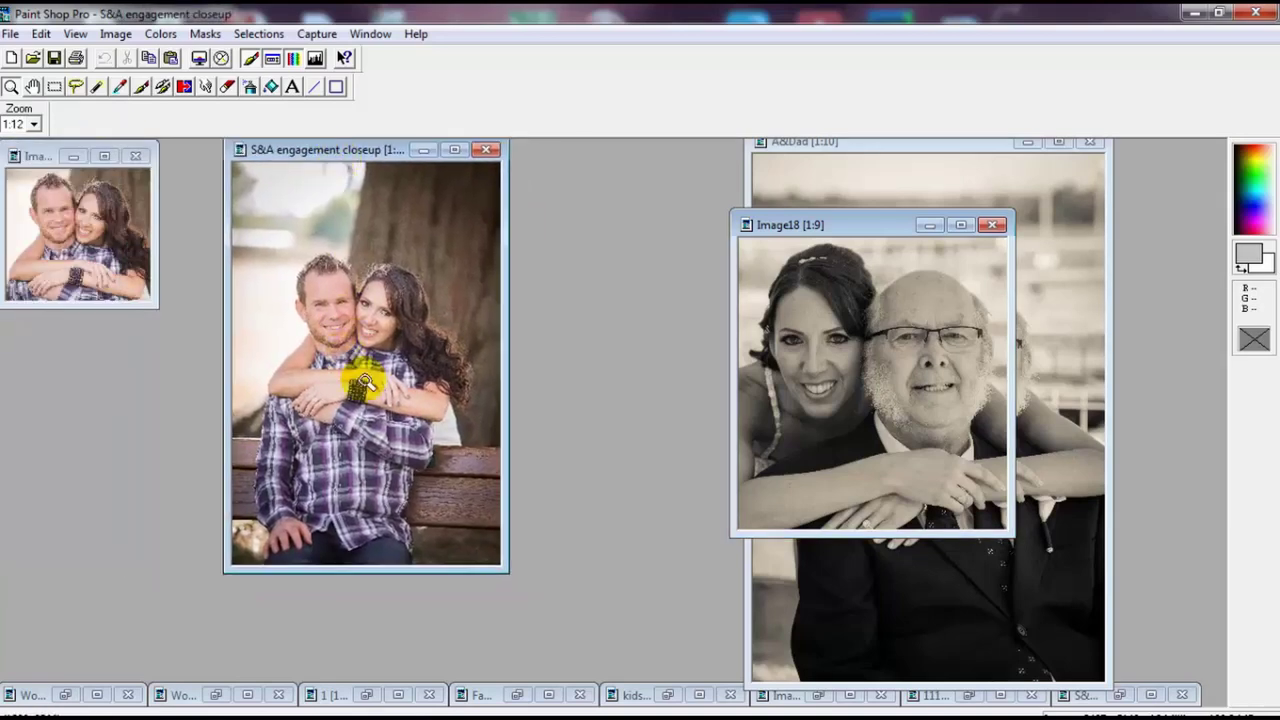
click(130, 265)
click(126, 264)
click(123, 264)
click(122, 264)
click(122, 264)
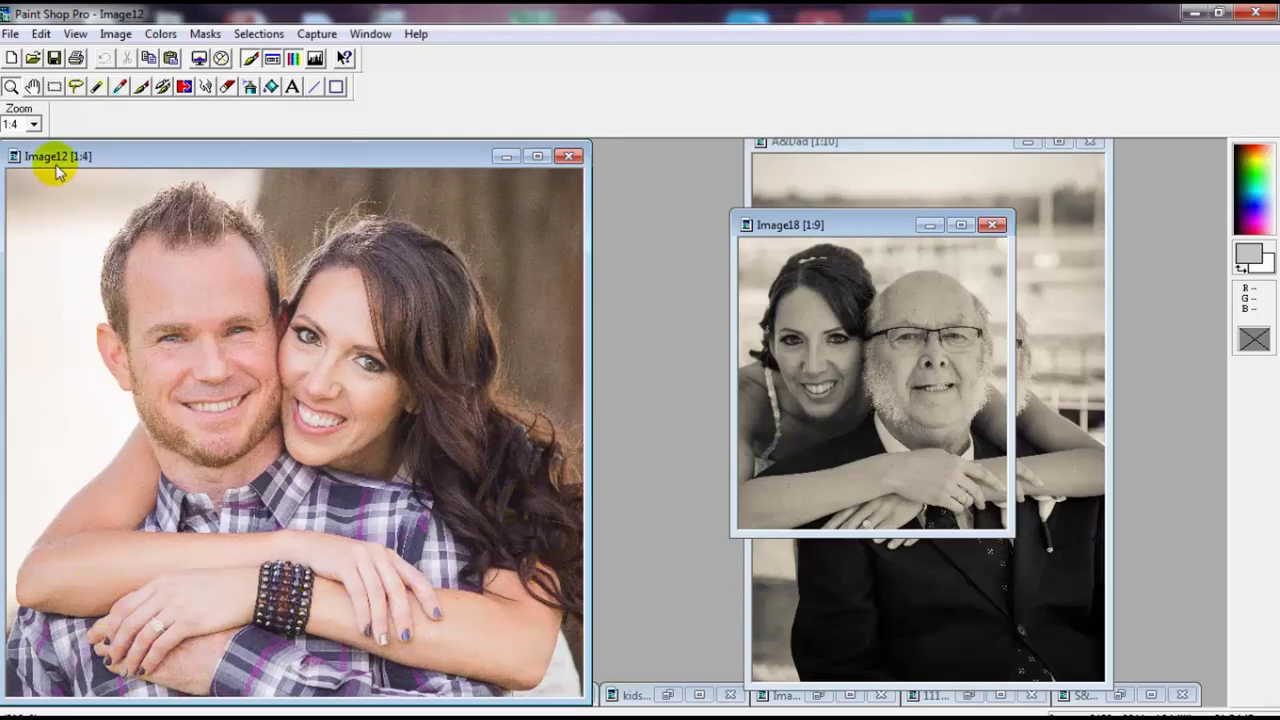
Reduce the Image12 crop to 1:12 zoom so it sits beside the full S&A engagement closeup photo
right_click(29, 200)
right_click(29, 200)
right_click(29, 200)
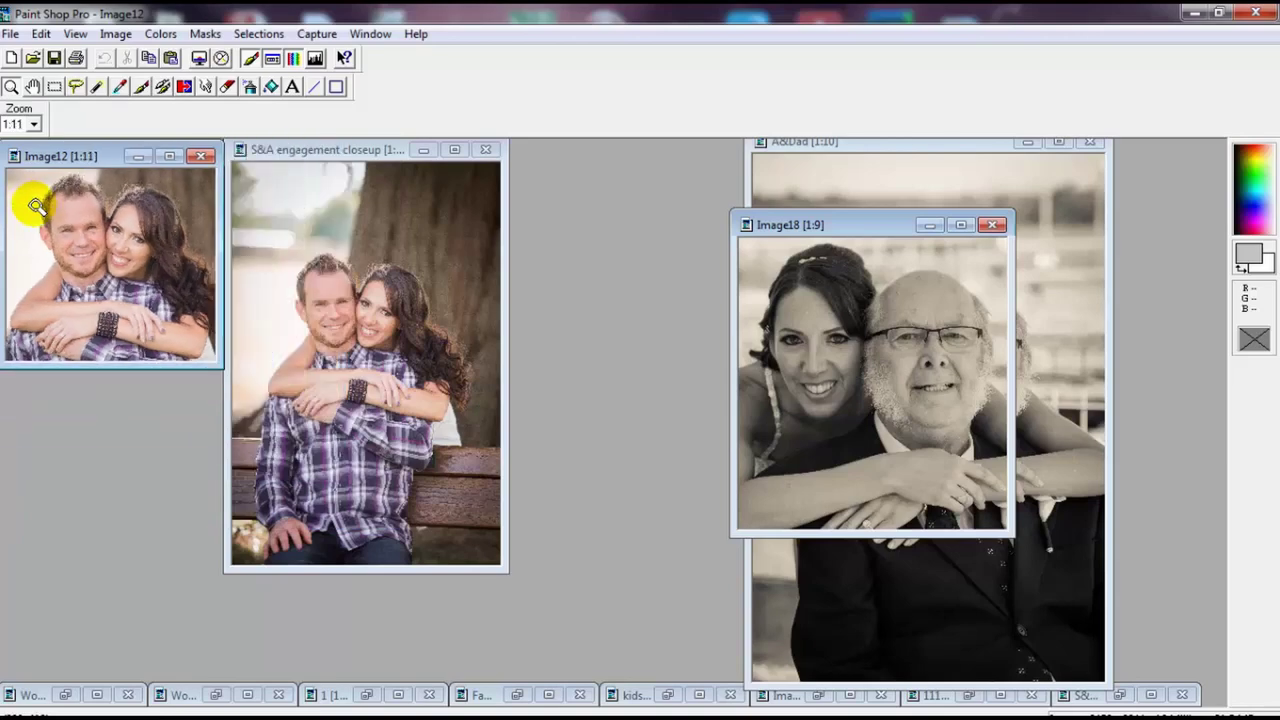
right_click(36, 205)
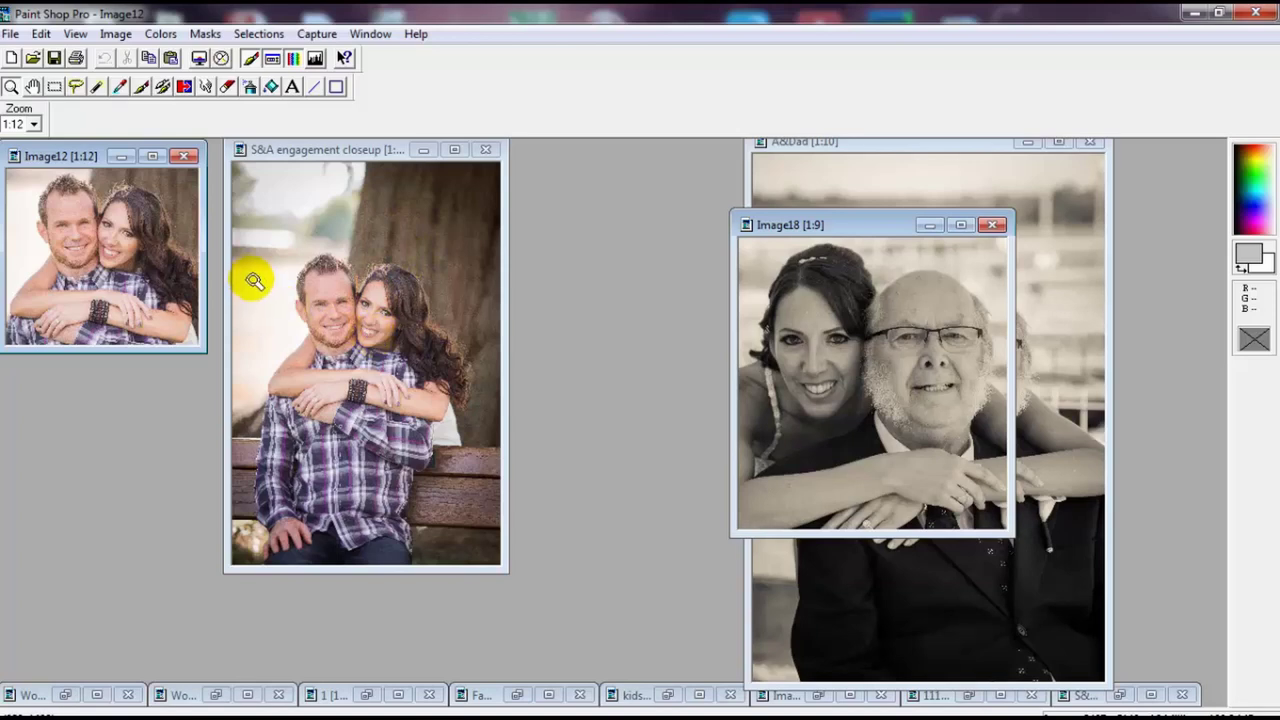
Move the Image18 crop off the A&Dad photo into the space between it and the S&A engagement closeup
click(801, 213)
drag(848, 221, 587, 146)
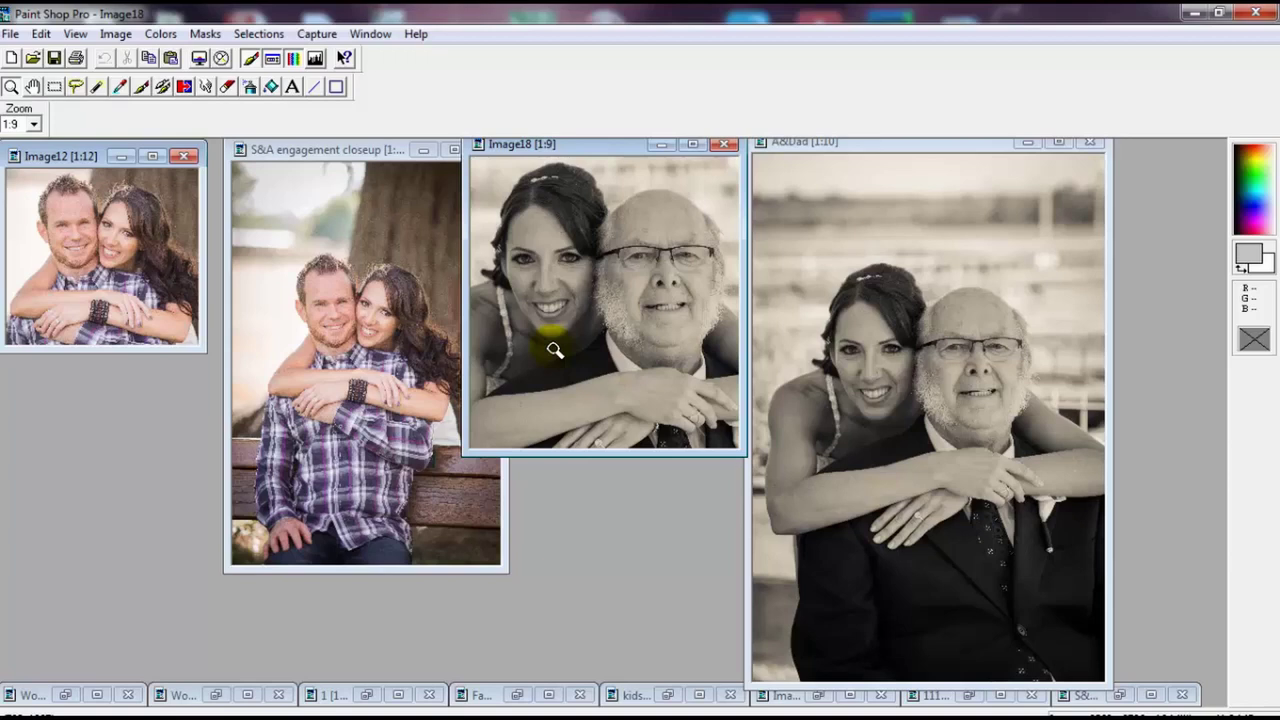
drag(610, 152, 611, 150)
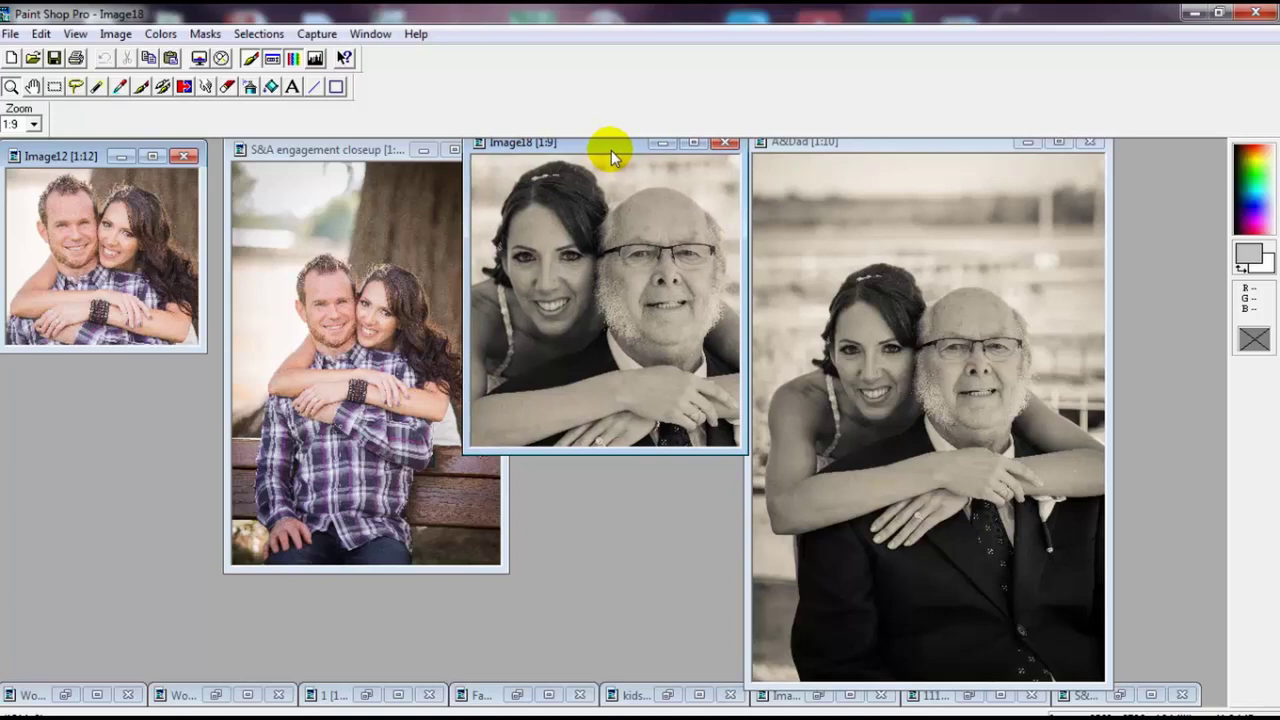